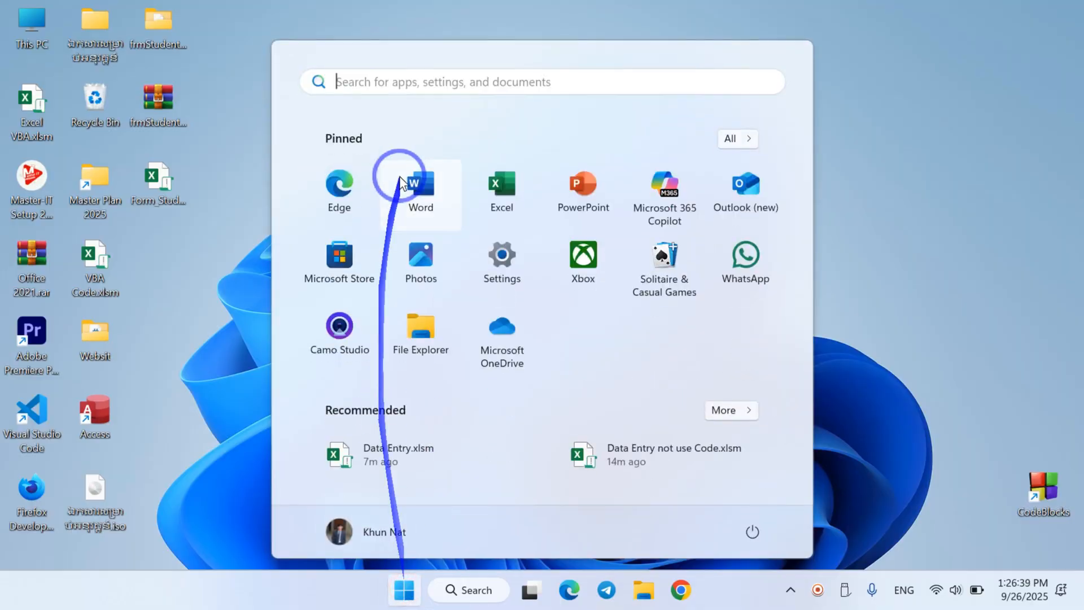
Launch Excel and create a blank workbook
text(excel)
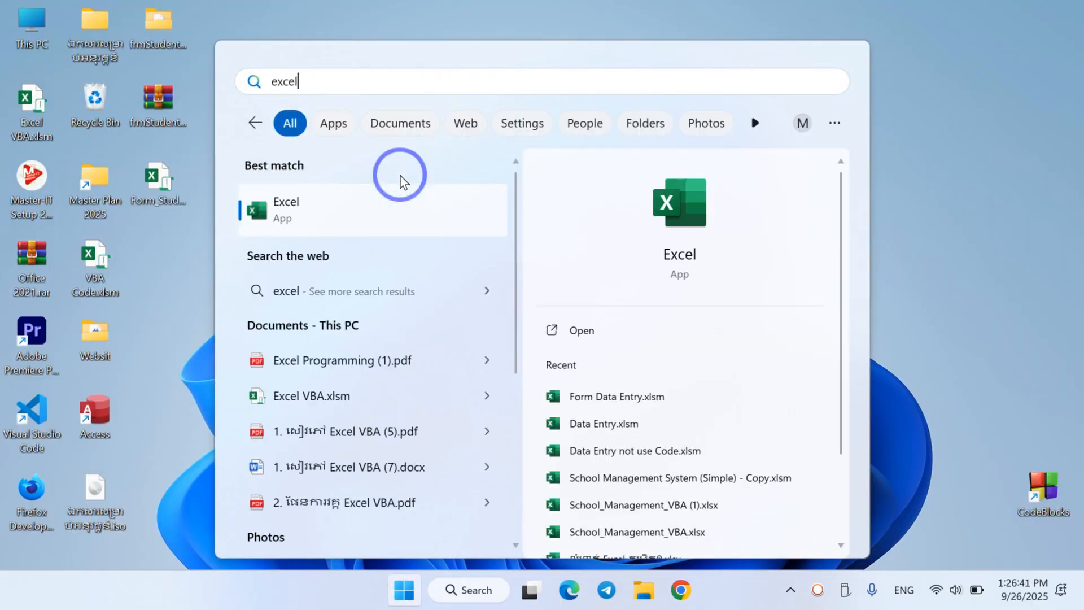
key(Return)
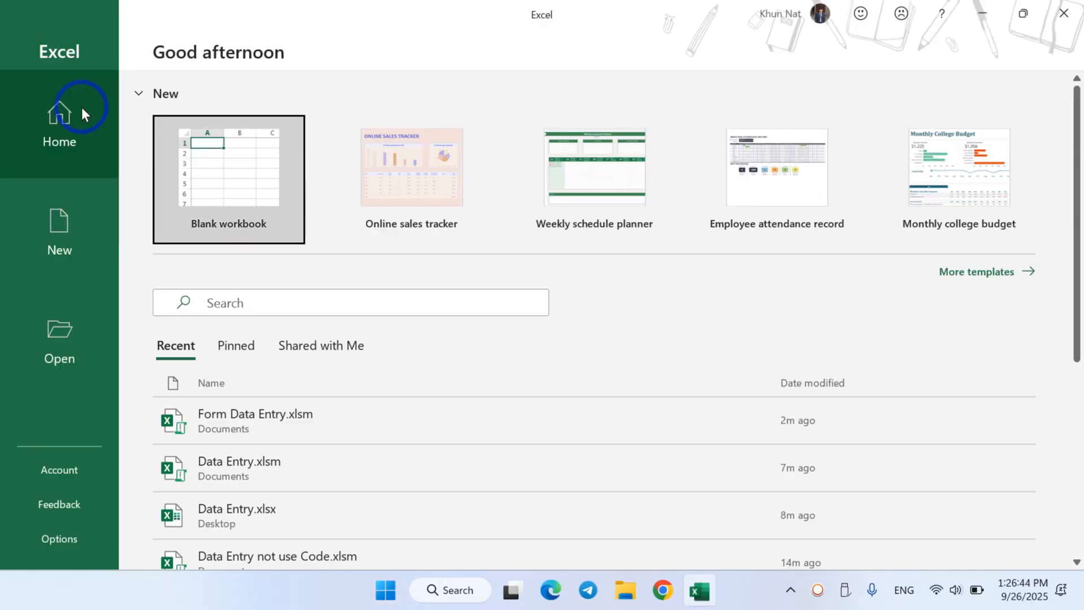
click(223, 205)
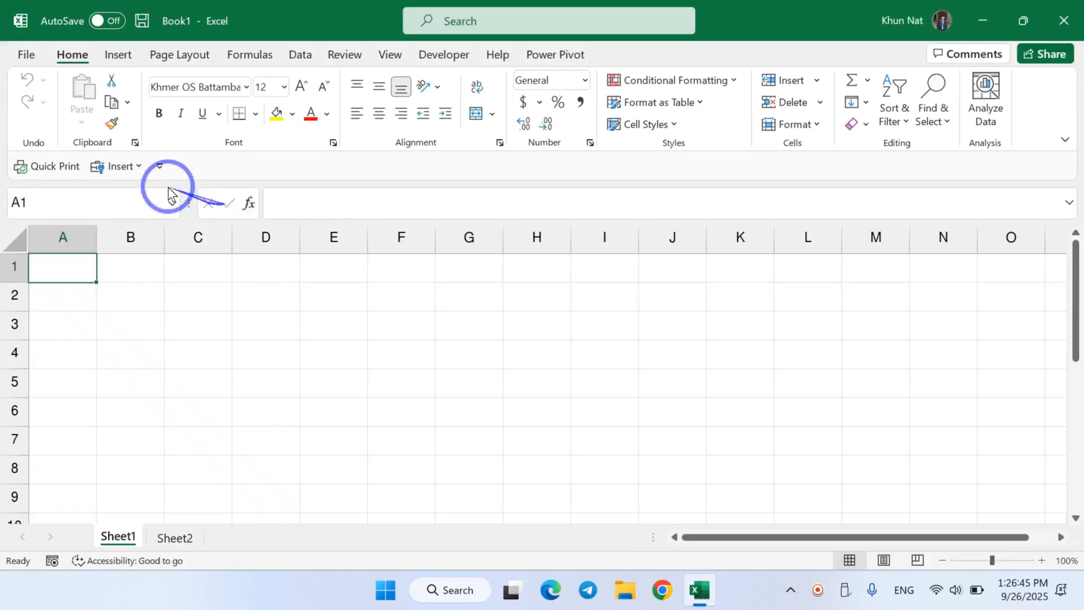
Start saving the workbook under a new name, choosing the Desktop as location and Excel Macro-Enabled Workbook (*.xlsm) as file type
click(23, 54)
click(79, 273)
click(222, 312)
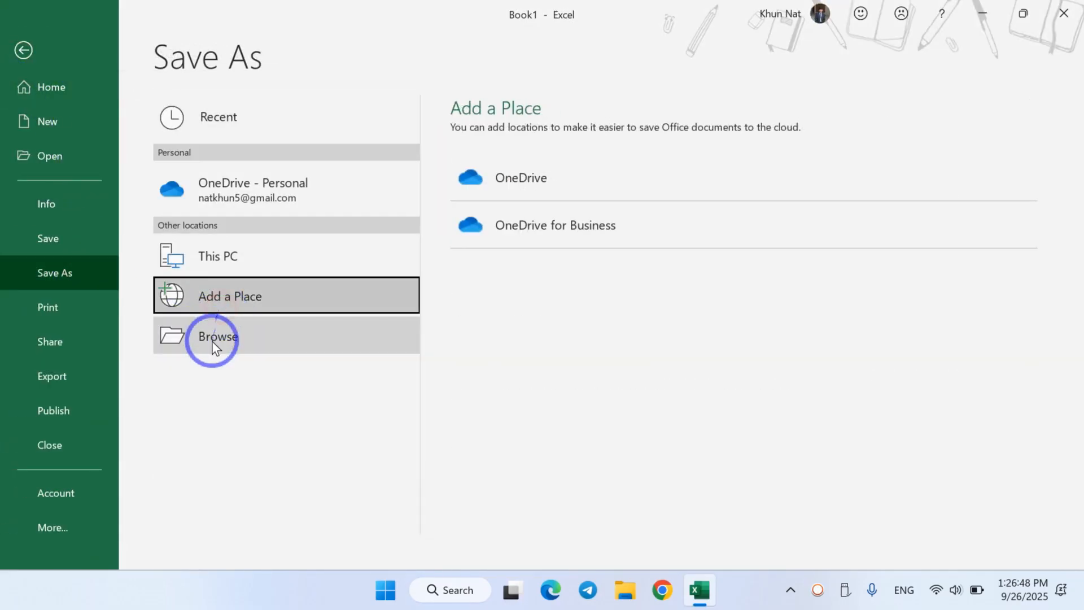
click(326, 349)
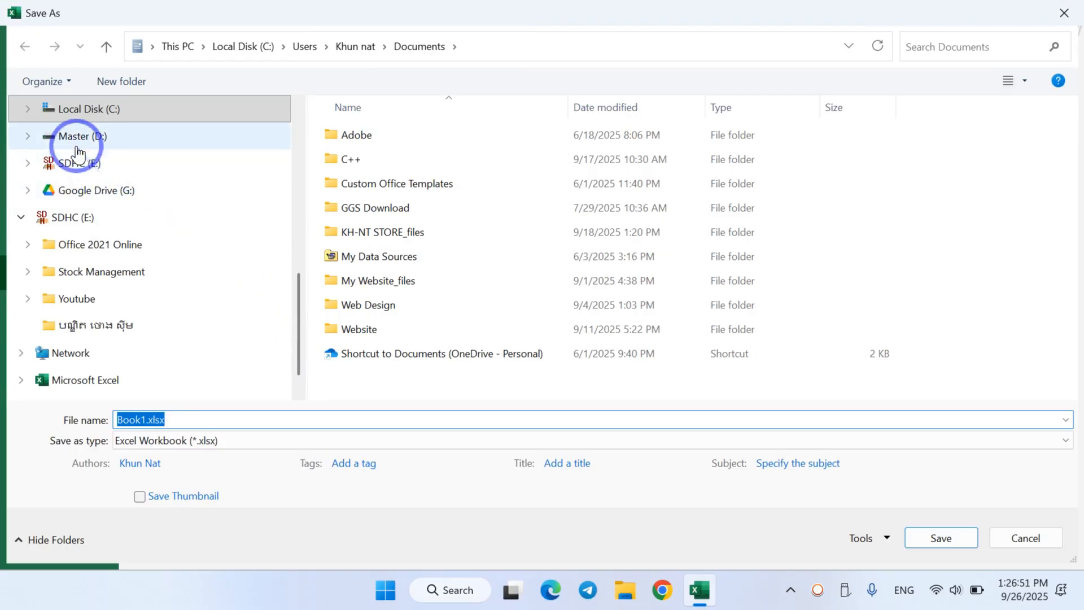
scroll(73, 145, up, 4)
click(80, 109)
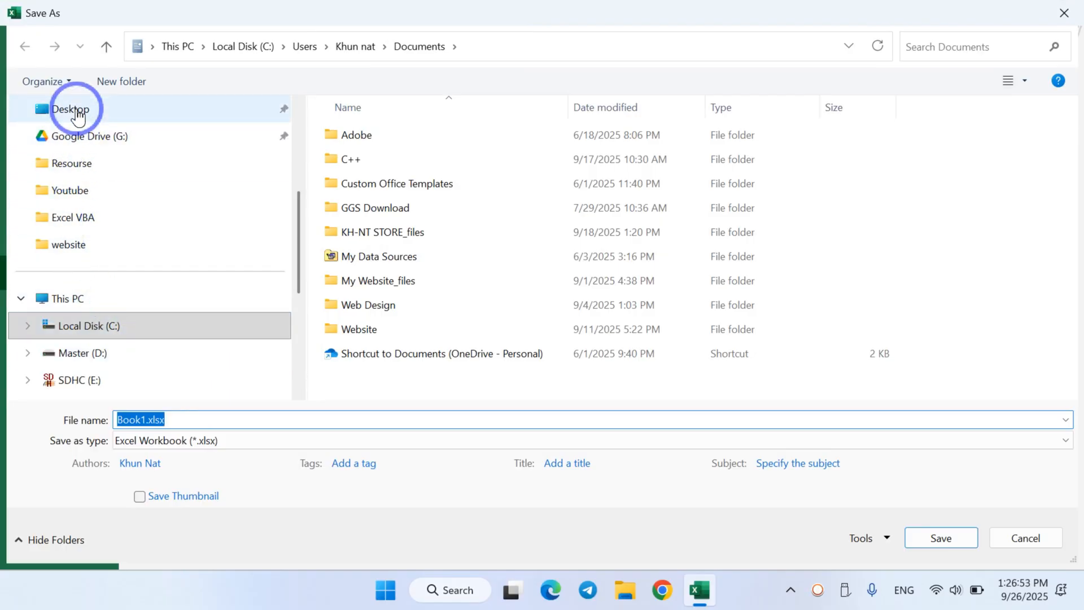
click(256, 440)
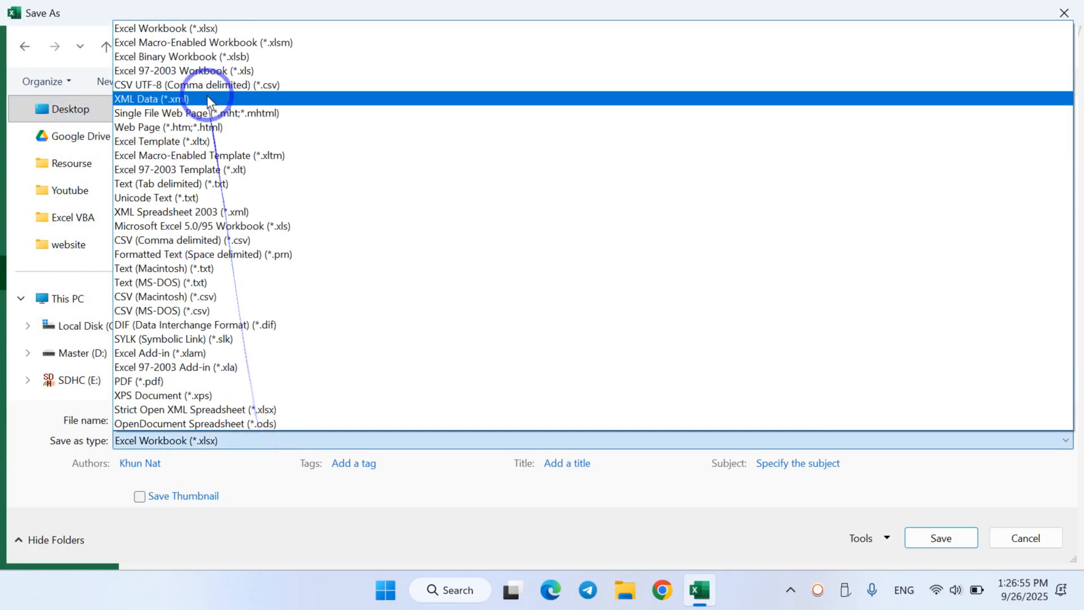
click(206, 43)
Name the file "Form Data Entry" and save it
click(249, 416)
text(Ex)
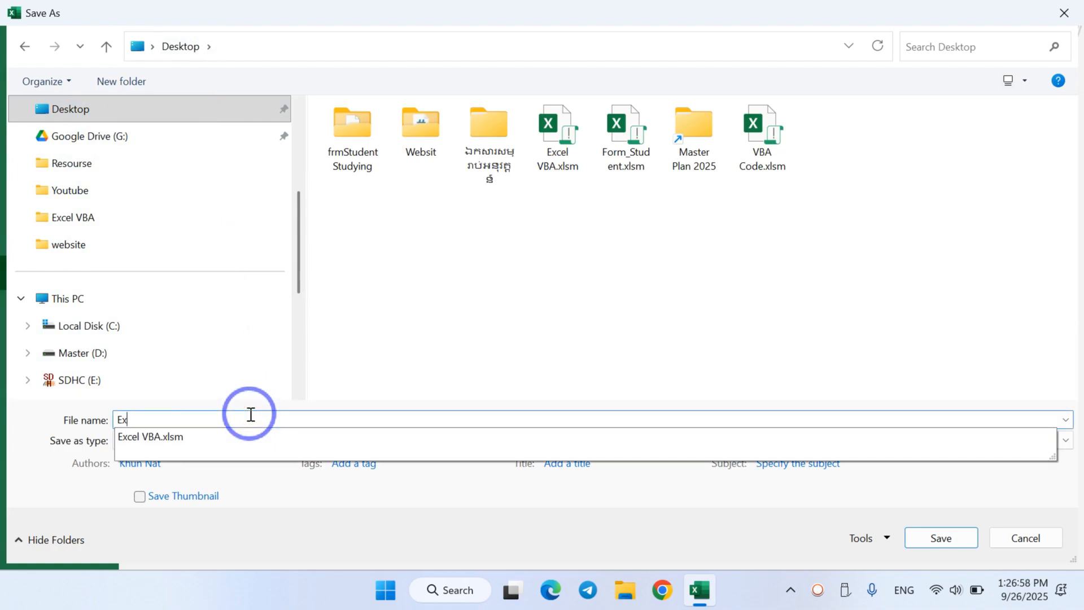
text(cel ad)
key(BackSpace)
key(BackSpace)
key(BackSpace)
key(BackSpace)
key(BackSpace)
key(BackSpace)
text(Form Data Entry)
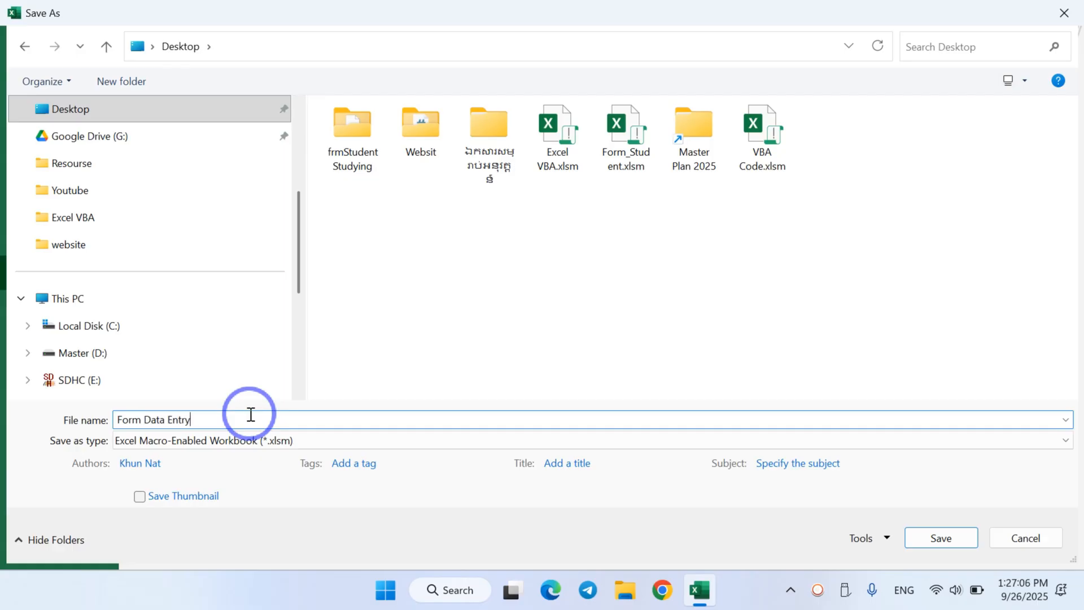
key(Return)
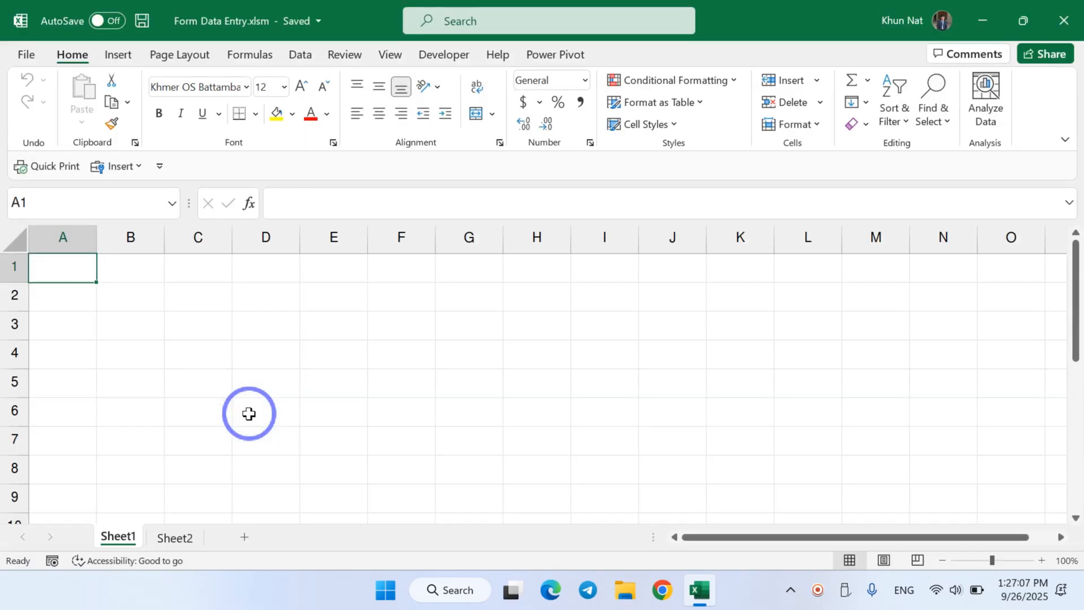
Enter the title "Form Data Entry in Excel With Record Macro" in cell A1
click(235, 400)
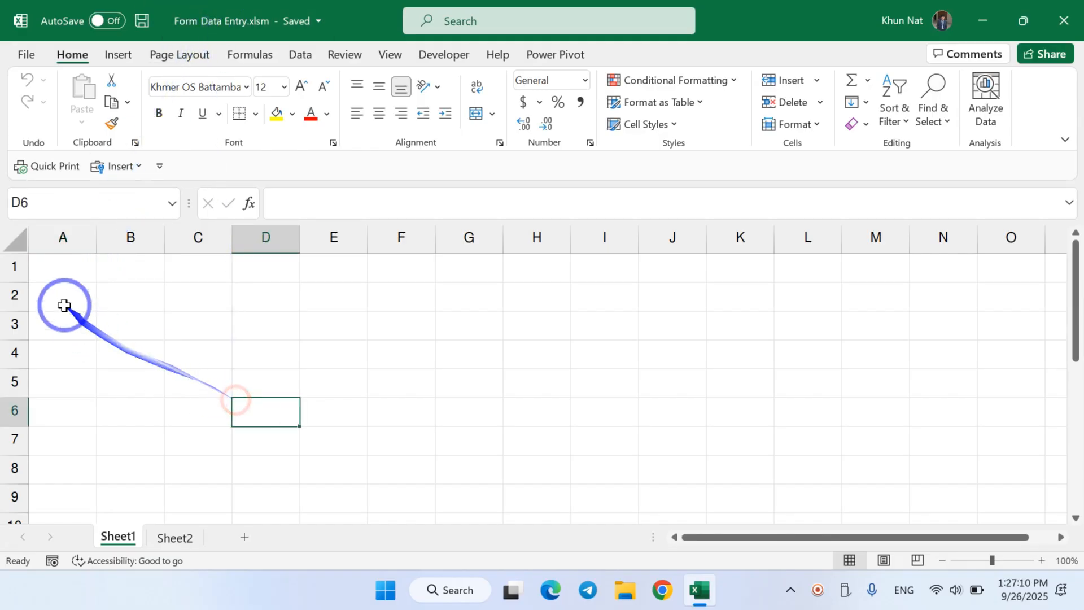
click(54, 263)
click(132, 323)
click(61, 266)
text(sd)
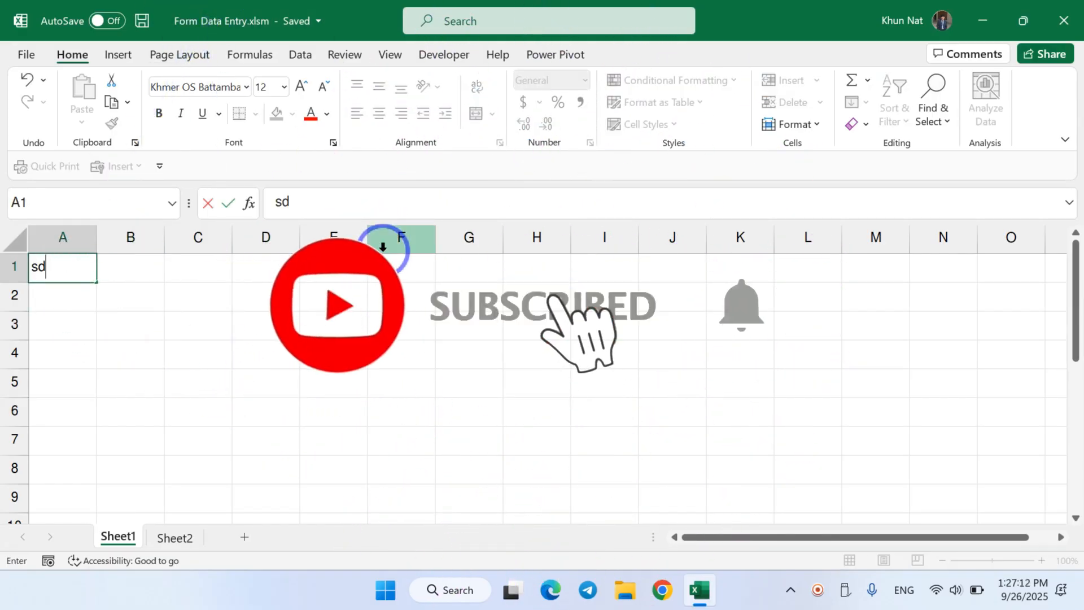
key(BackSpace)
key(BackSpace)
text(Form D)
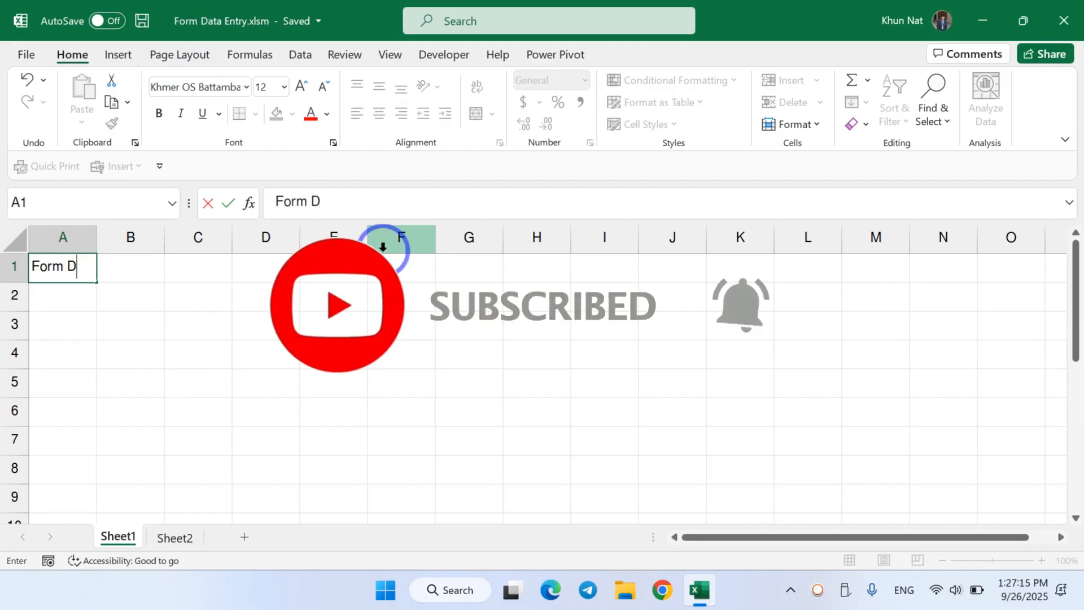
text(ata End)
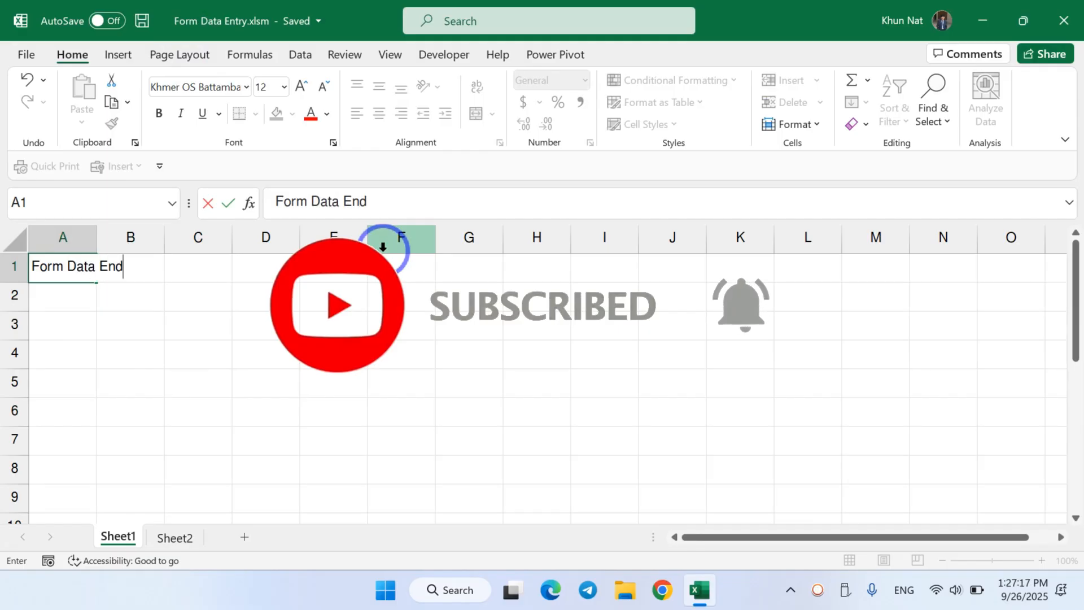
key(BackSpace)
text(try in Excel With Record Macro)
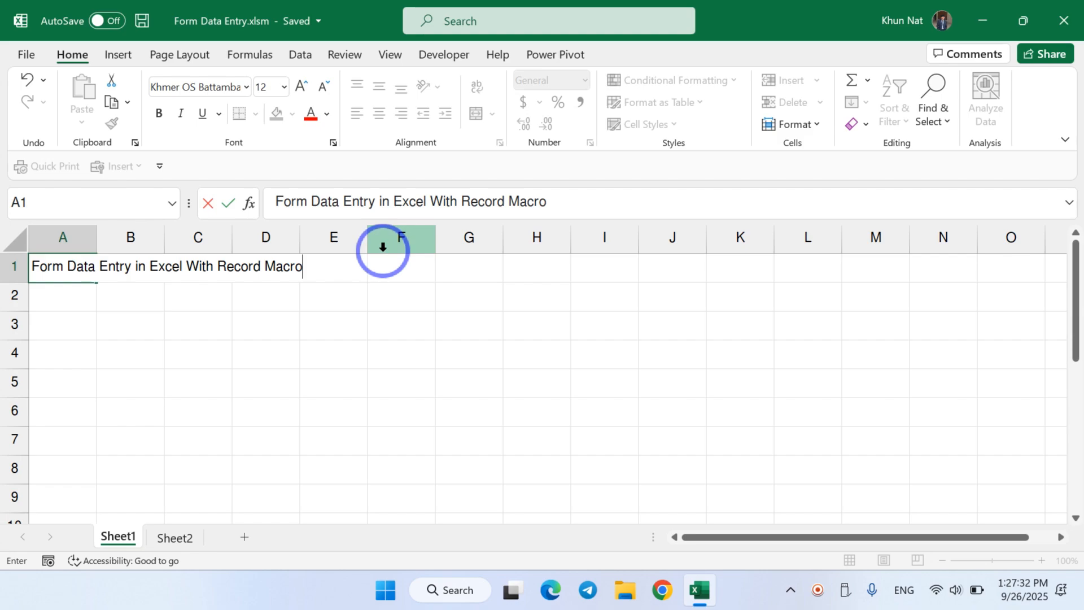
key(Return)
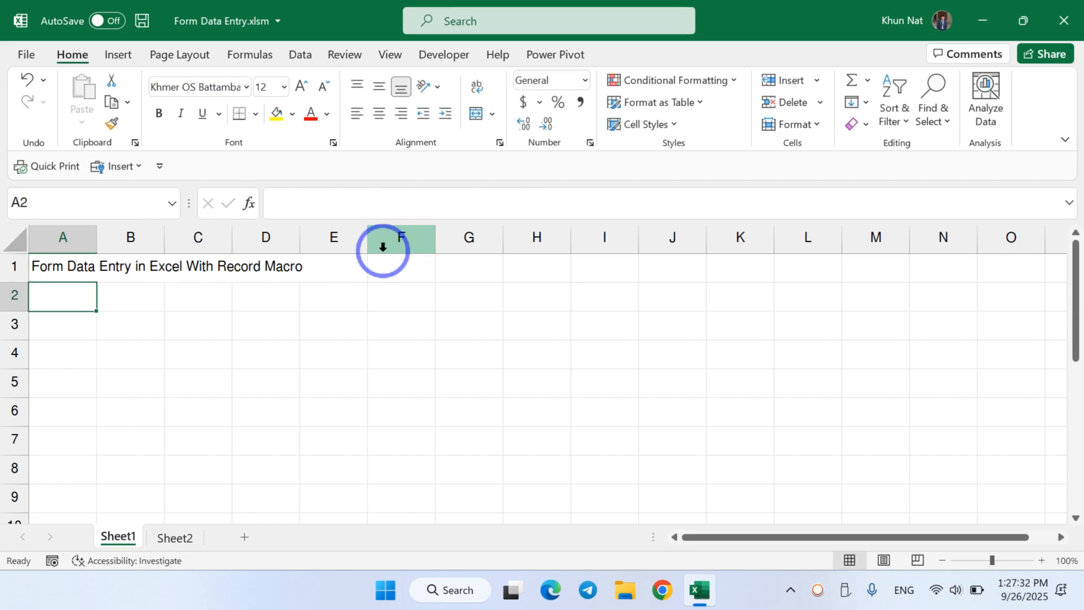
Merge and center the title across A1:B1, and widen columns A and B equally so the full title fits
click(57, 266)
click(167, 283)
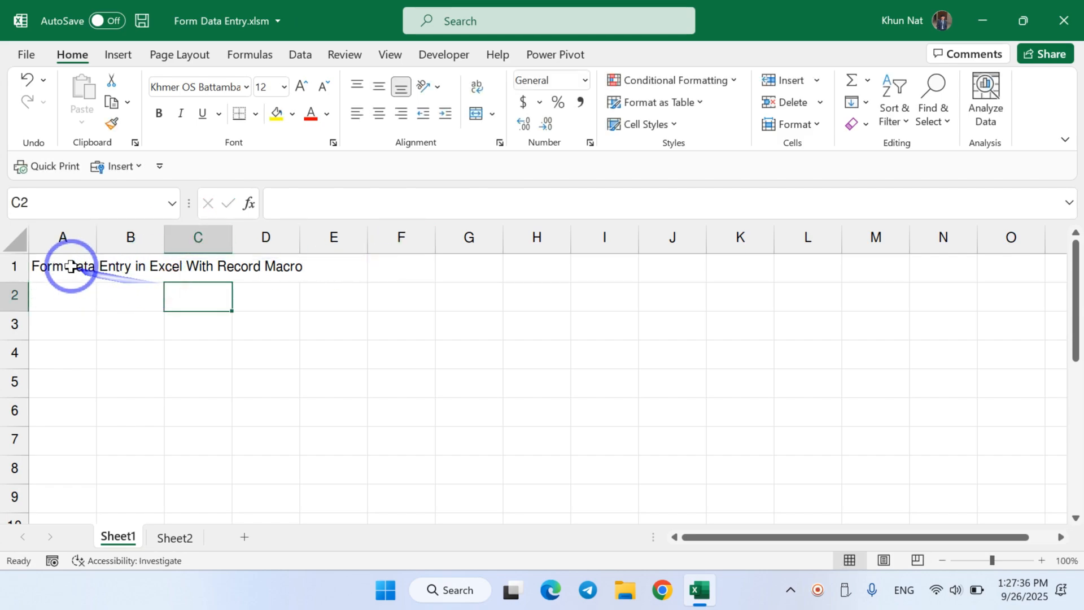
drag(70, 266, 128, 266)
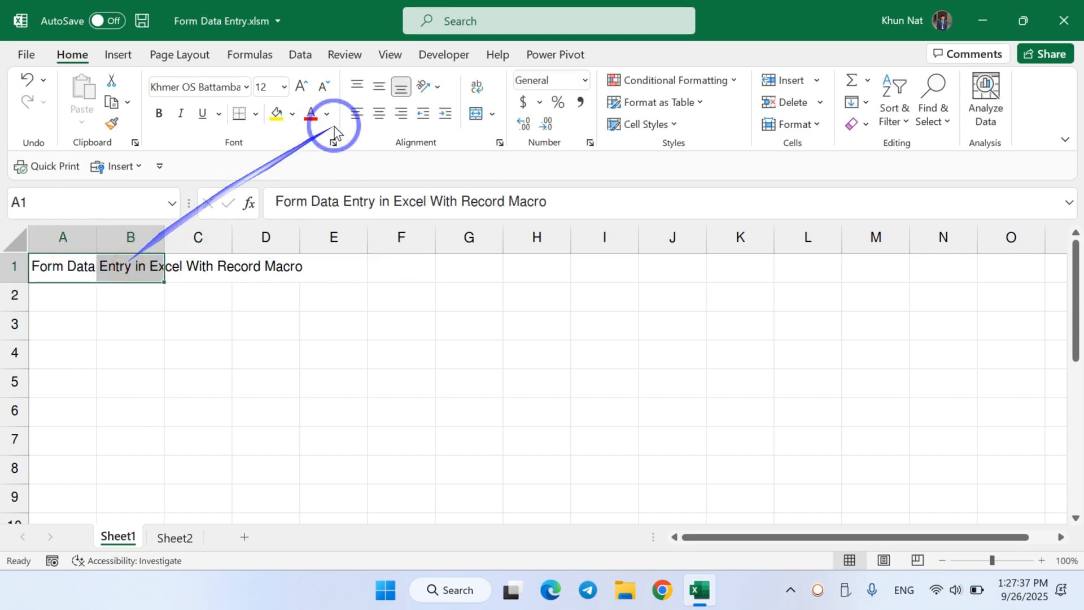
click(477, 116)
click(534, 379)
drag(72, 234, 331, 243)
click(554, 317)
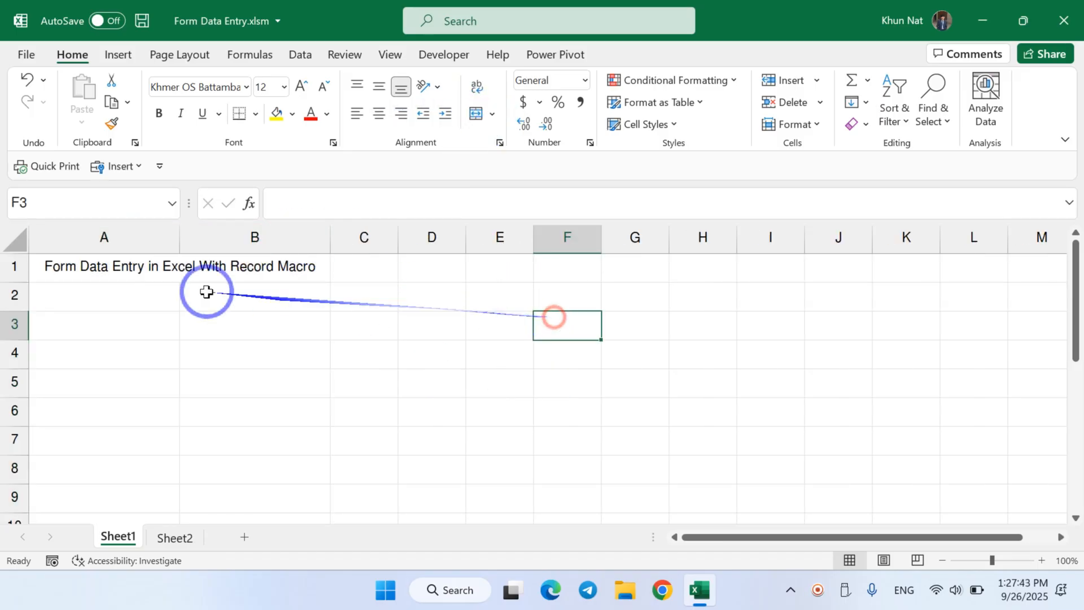
Enter the field labels ID, Name, Gender, Phone and Address in cells A2 to A6
click(128, 277)
click(118, 302)
text(s)
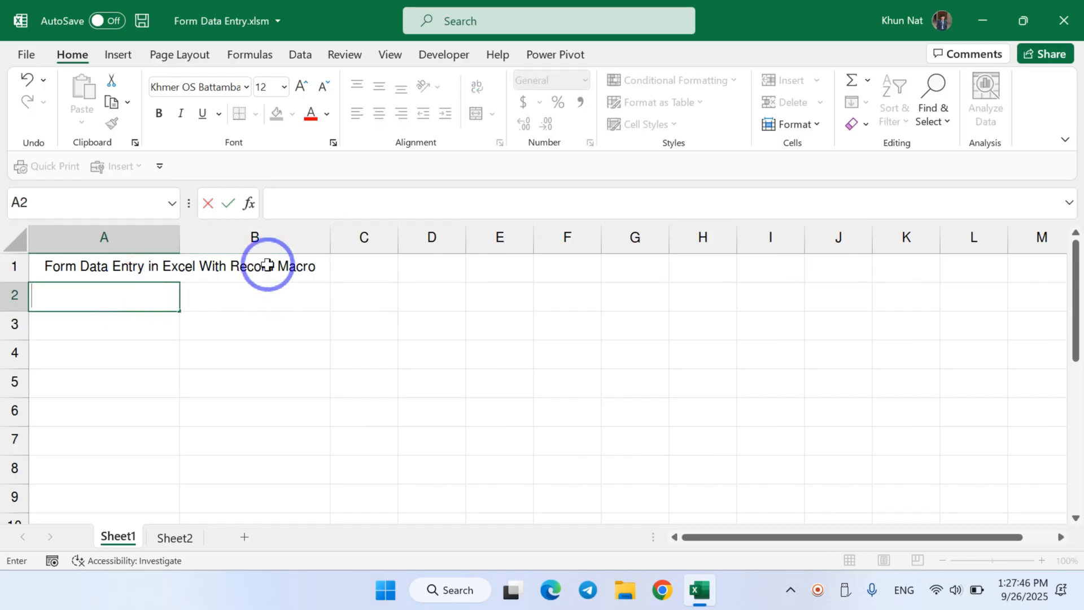
key(Return)
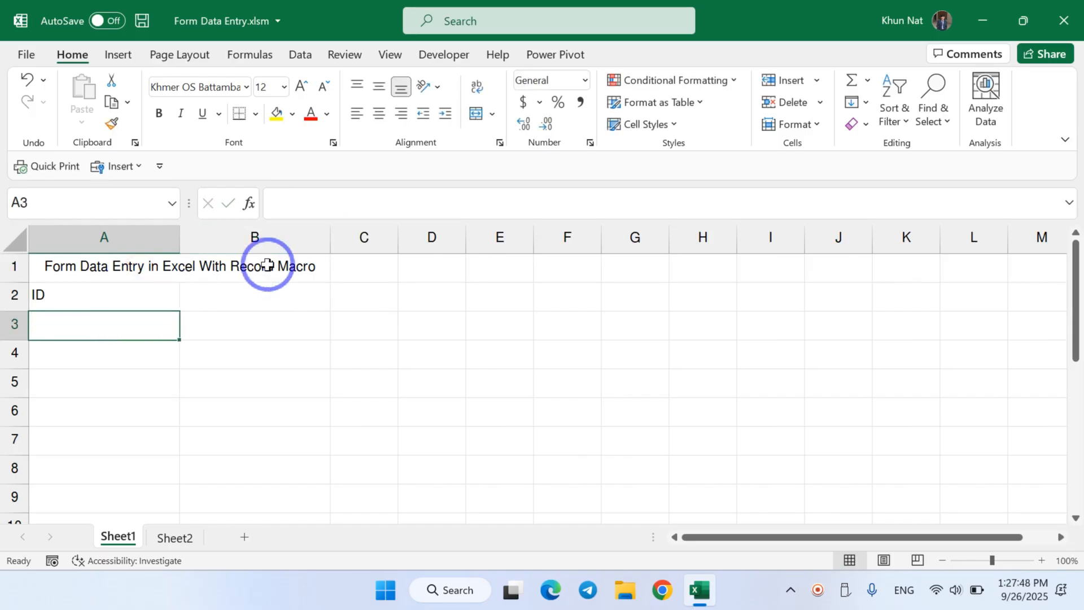
text(Name)
key(Return)
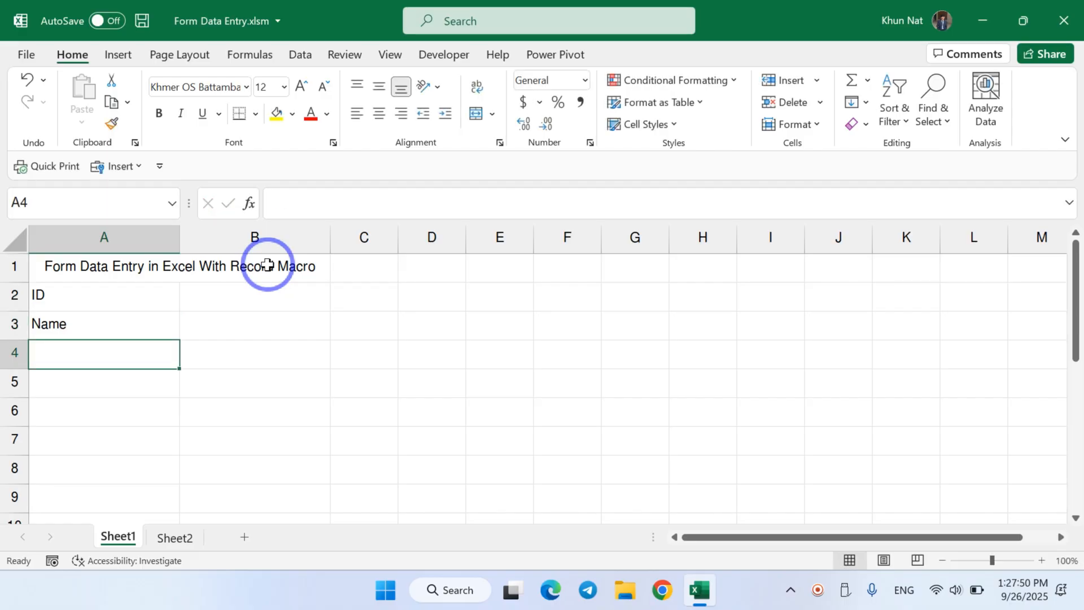
text(Gender)
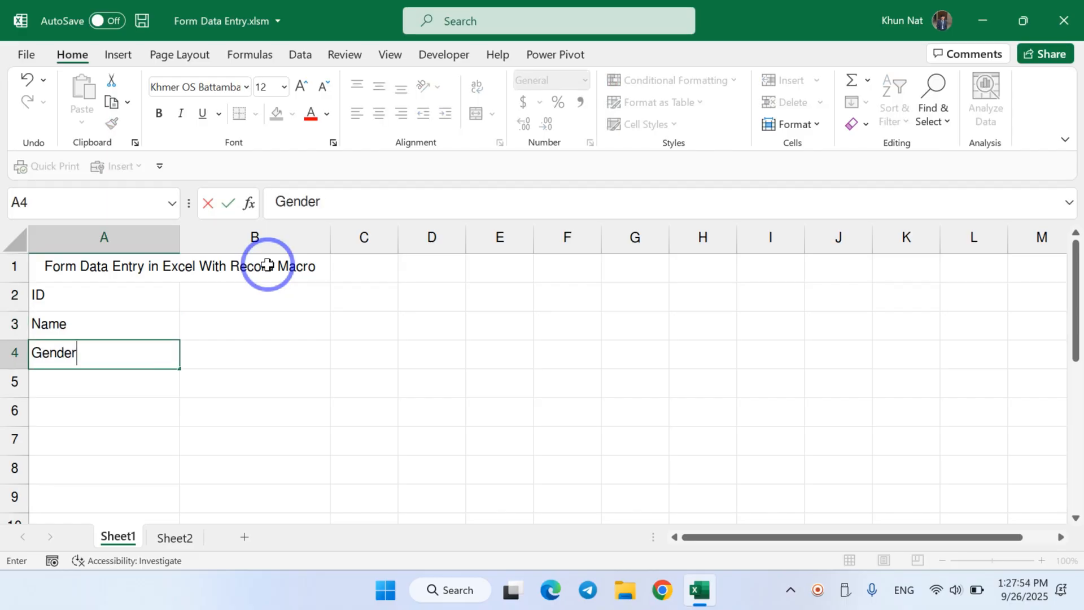
key(Return)
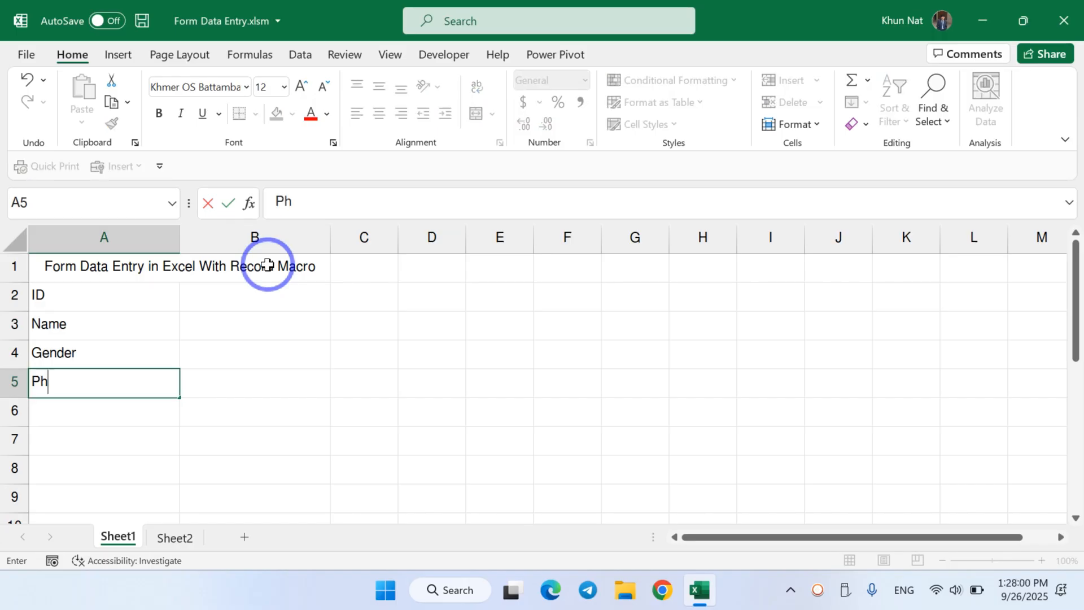
key(Return)
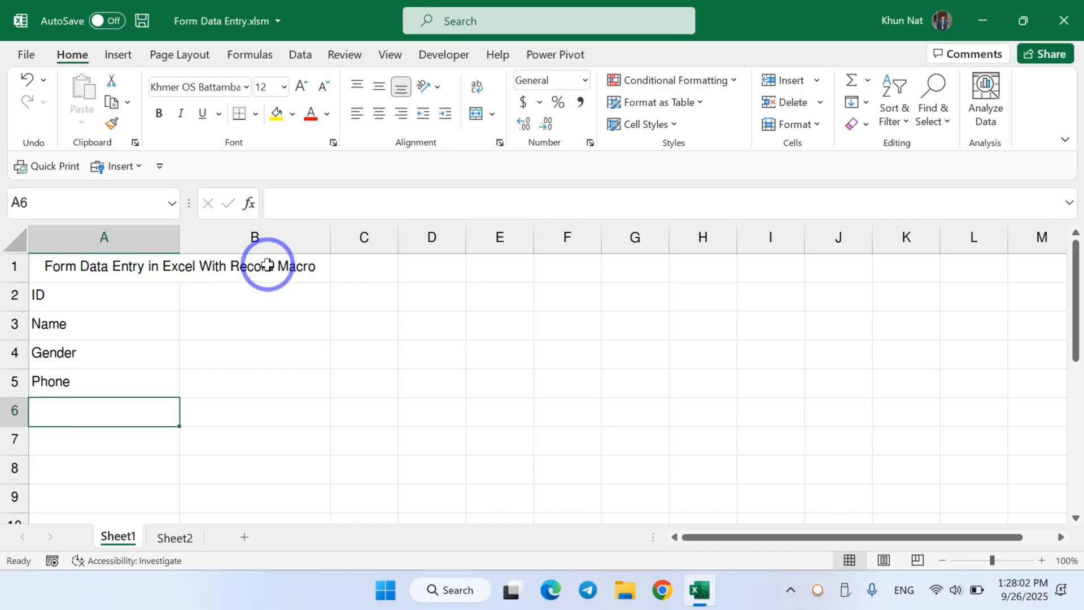
text(Address)
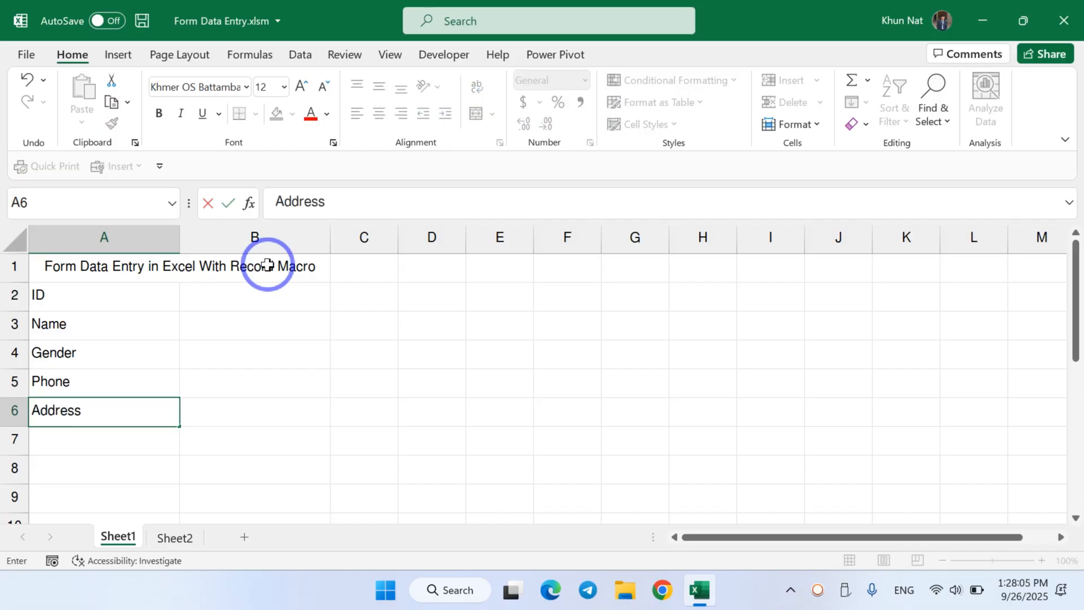
key(Return)
Give the merged title cell a standard dark blue fill and a white font color
click(313, 299)
click(196, 260)
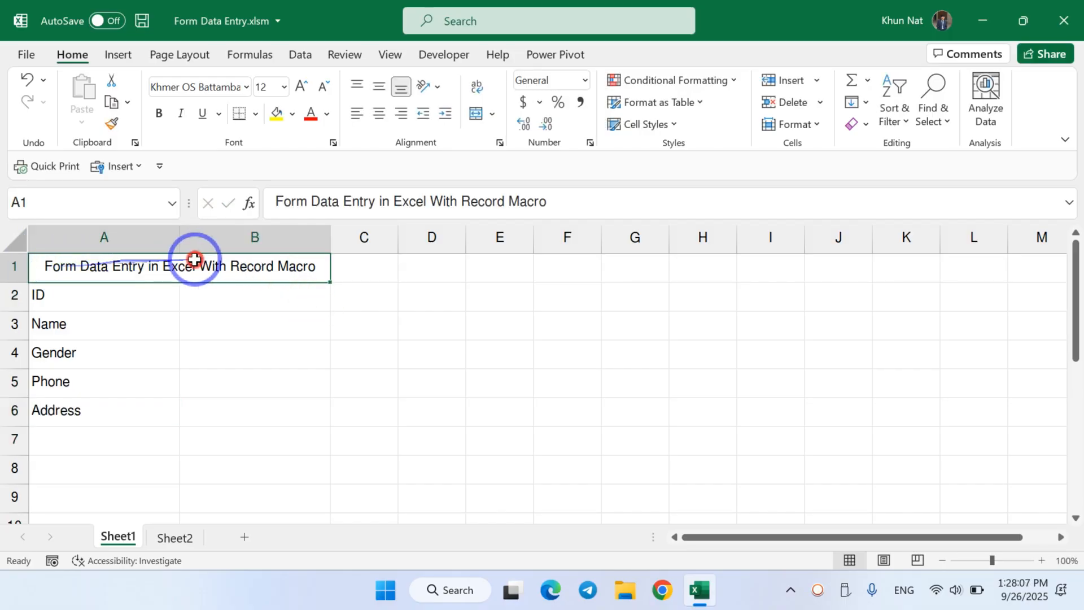
click(290, 115)
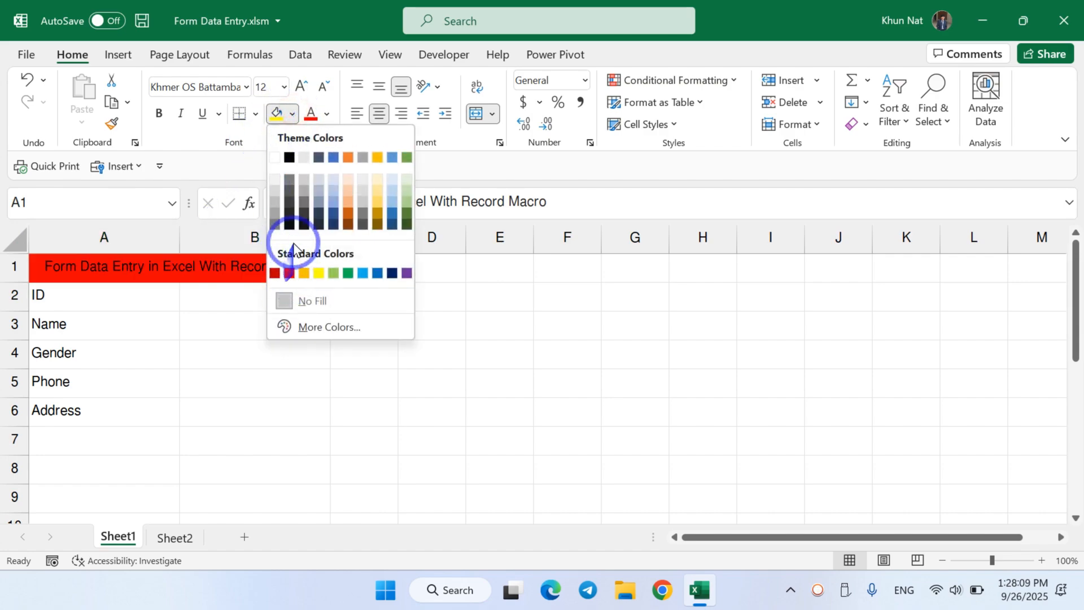
click(385, 274)
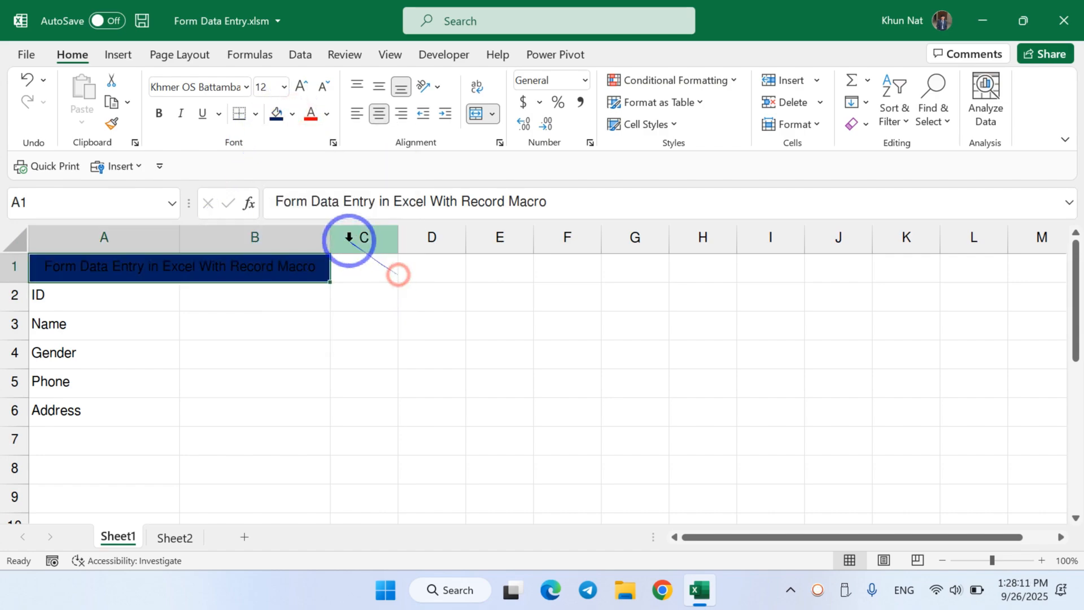
click(327, 114)
click(310, 183)
click(425, 331)
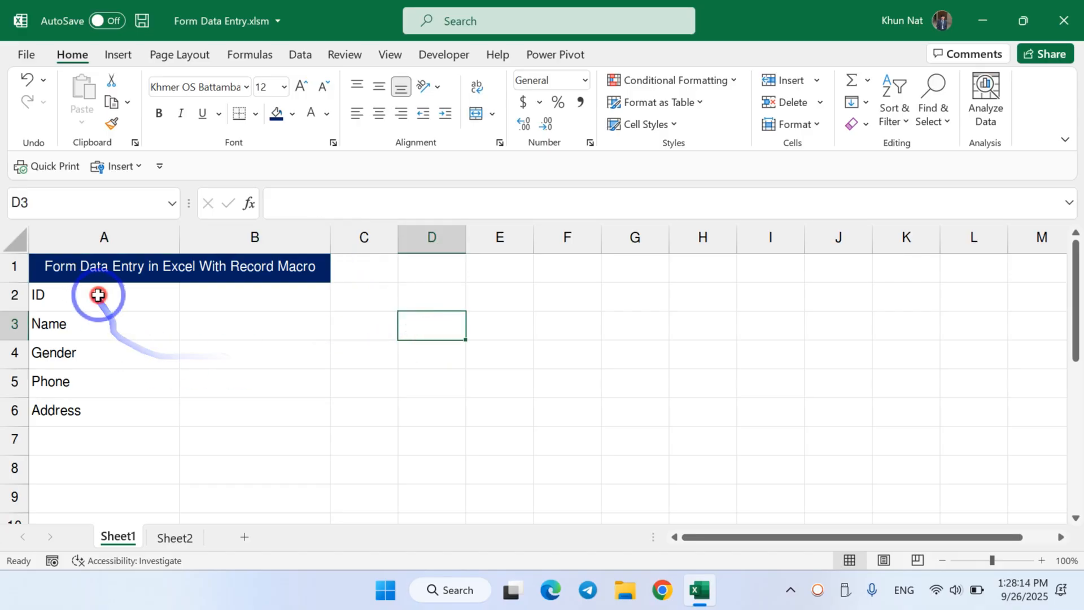
Apply all borders to the range A2:B6 and center its contents horizontally and vertically
drag(97, 293, 272, 408)
click(255, 114)
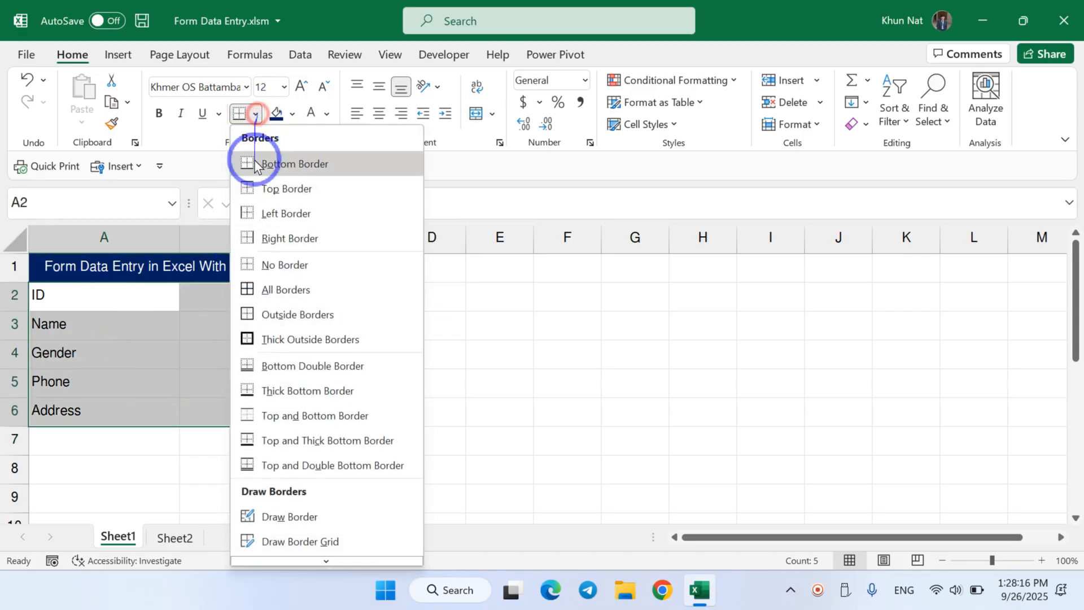
click(261, 291)
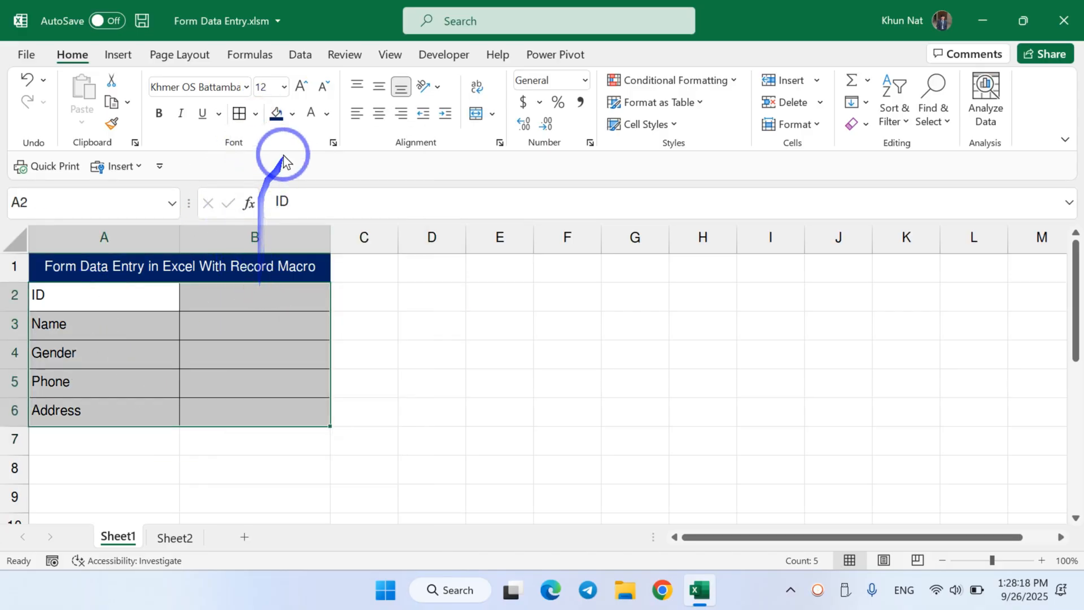
click(377, 116)
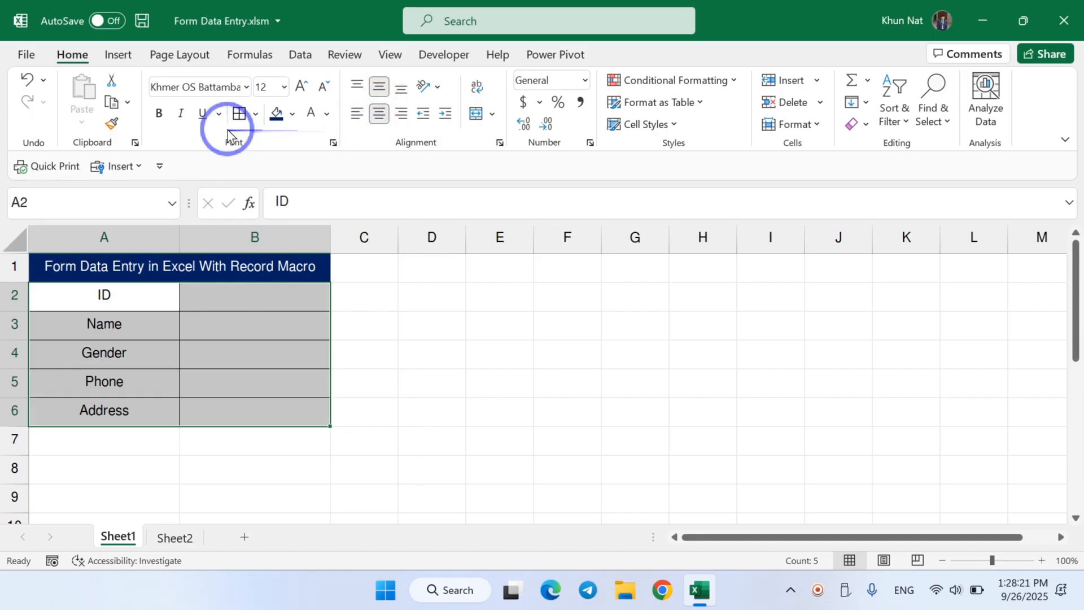
Left-align the field labels in A2:A6
drag(211, 347, 213, 338)
drag(116, 299, 118, 408)
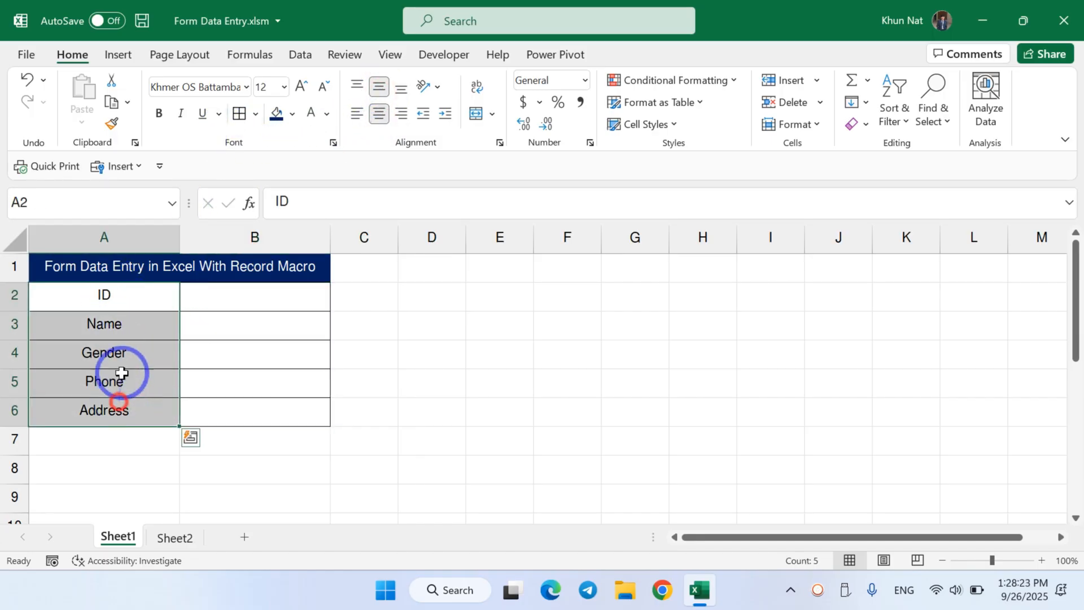
click(355, 115)
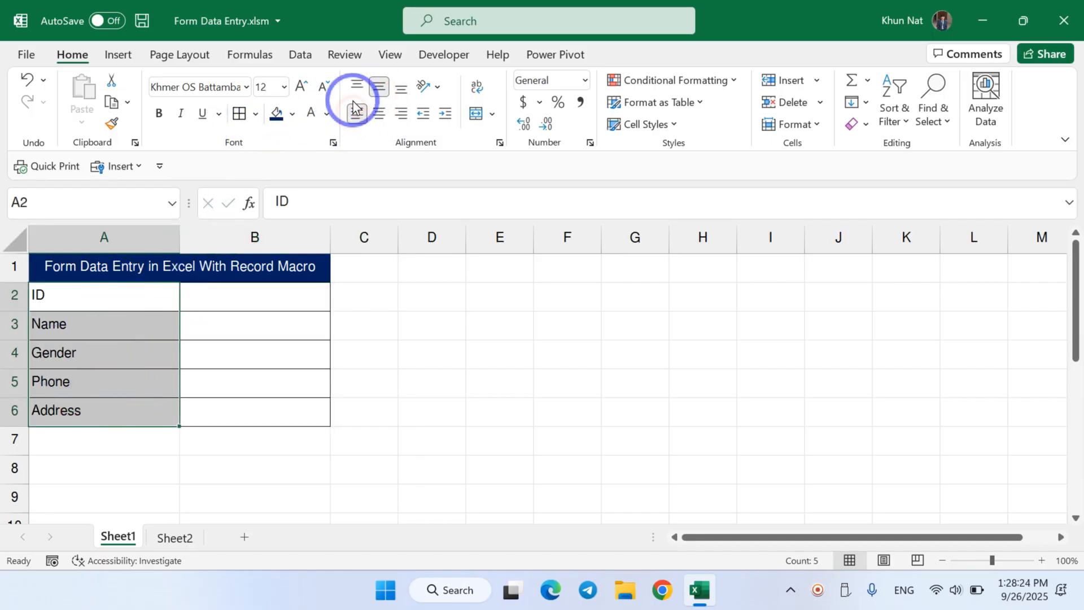
Fill the field label cells A2:A6 with a light blue color
click(298, 115)
click(331, 177)
click(568, 351)
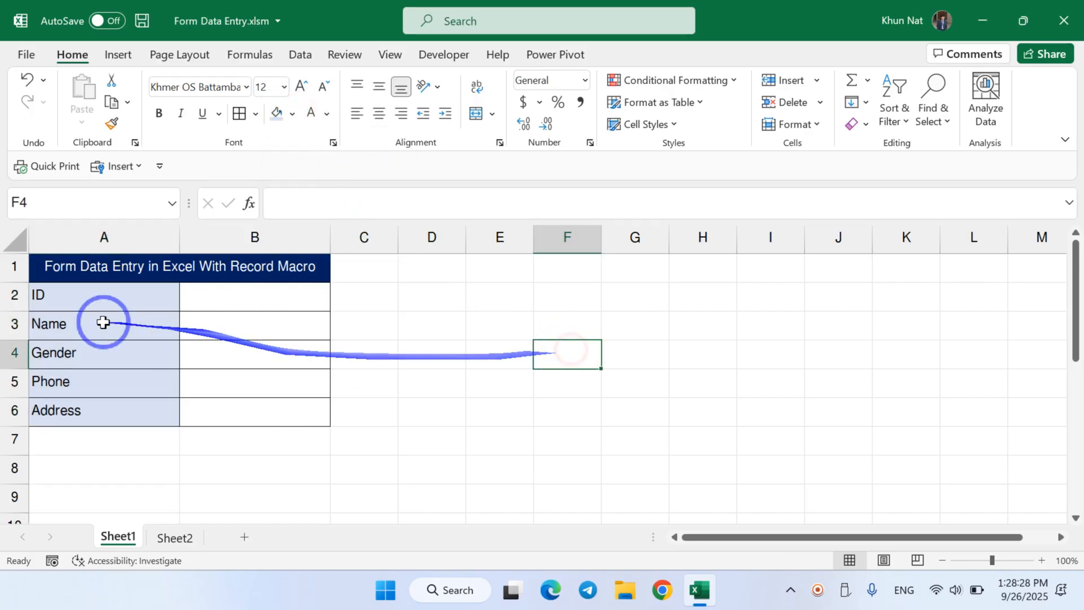
drag(73, 293, 296, 387)
click(556, 411)
Copy the field labels in A2:A6 and paste them transposed as a header row starting at A8
drag(74, 298, 89, 405)
right_click(81, 373)
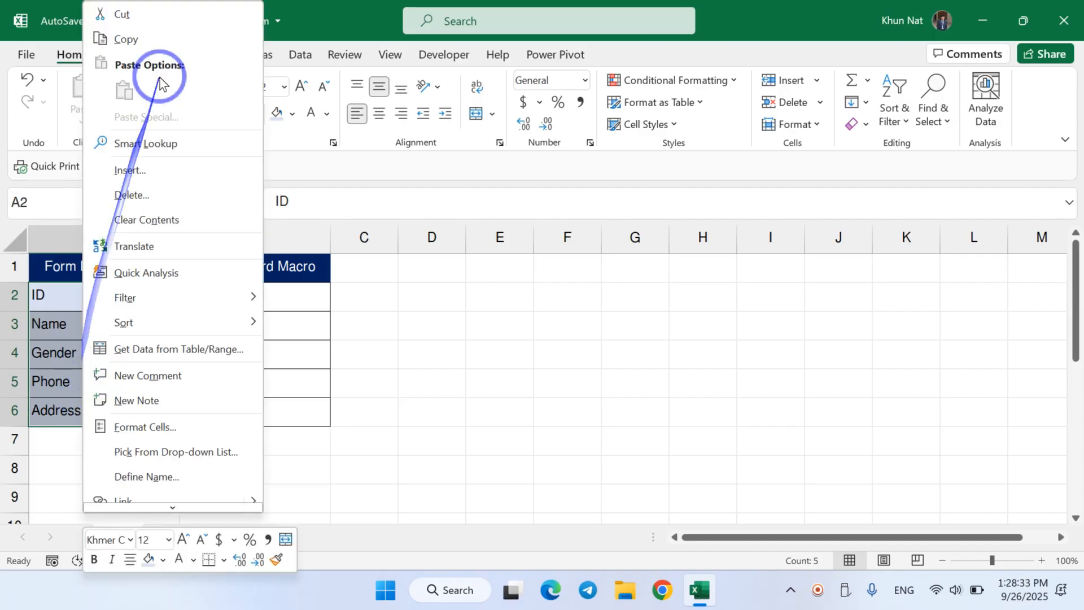
click(165, 50)
click(609, 458)
click(88, 471)
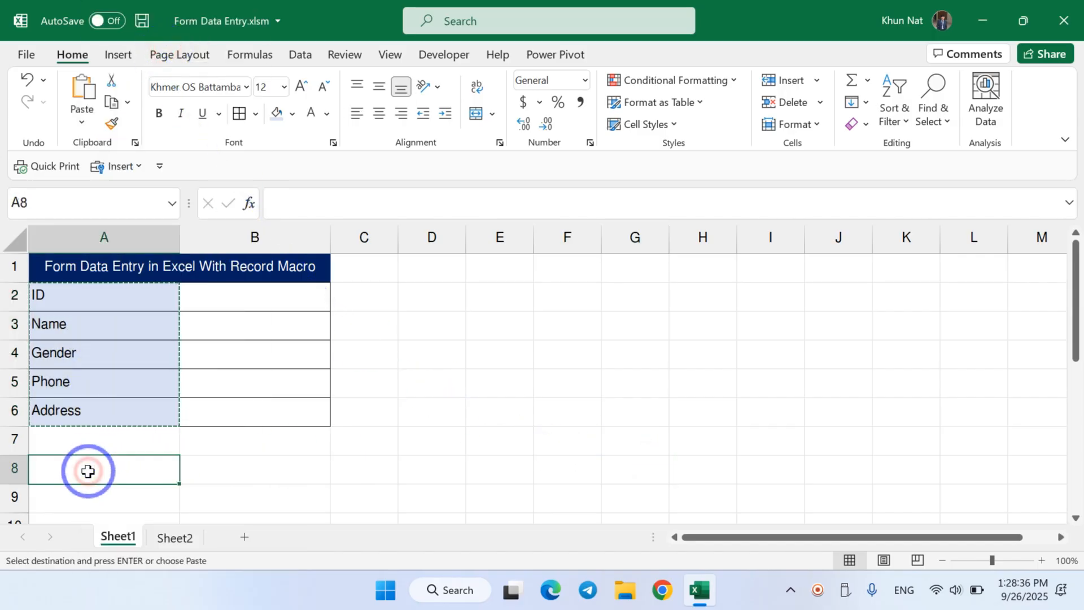
right_click(88, 471)
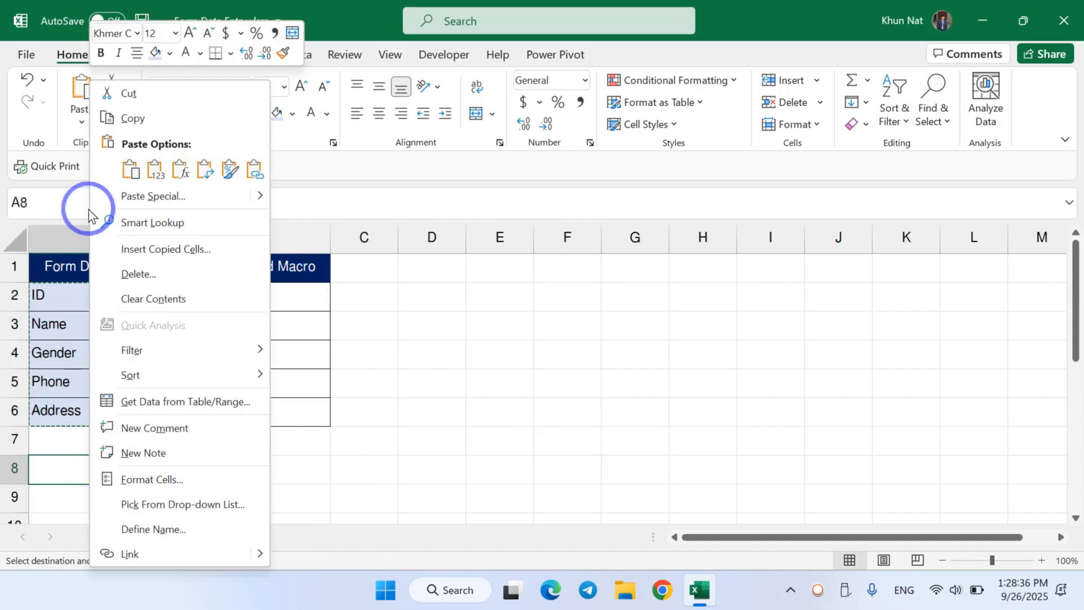
click(201, 176)
click(241, 474)
Make columns A through E equally wide
drag(50, 233, 484, 263)
drag(182, 238, 177, 237)
click(756, 411)
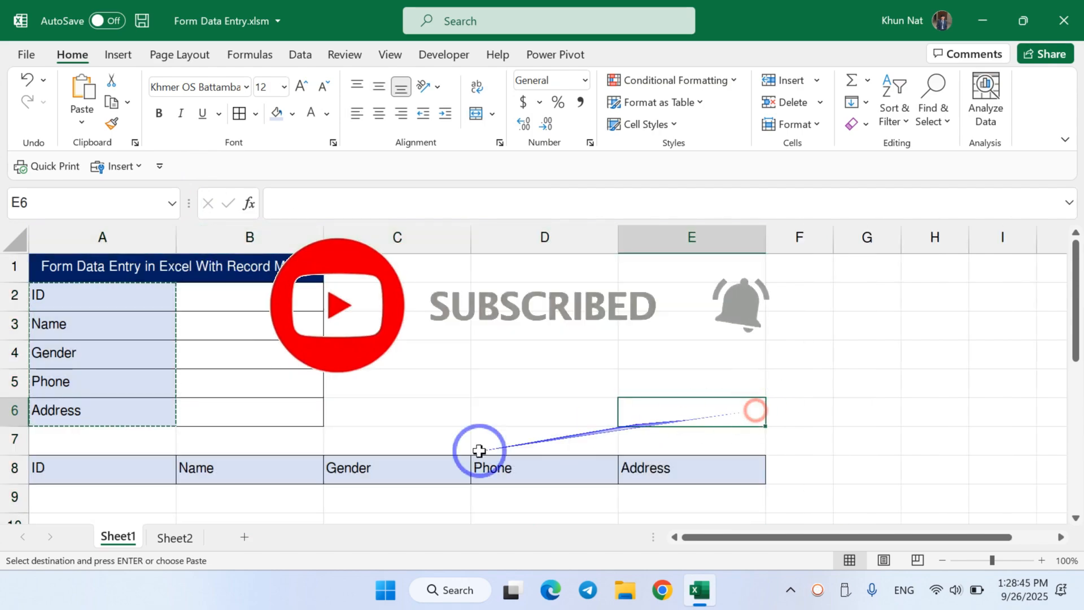
Center the header labels in A8:E8 horizontally
drag(80, 467, 651, 478)
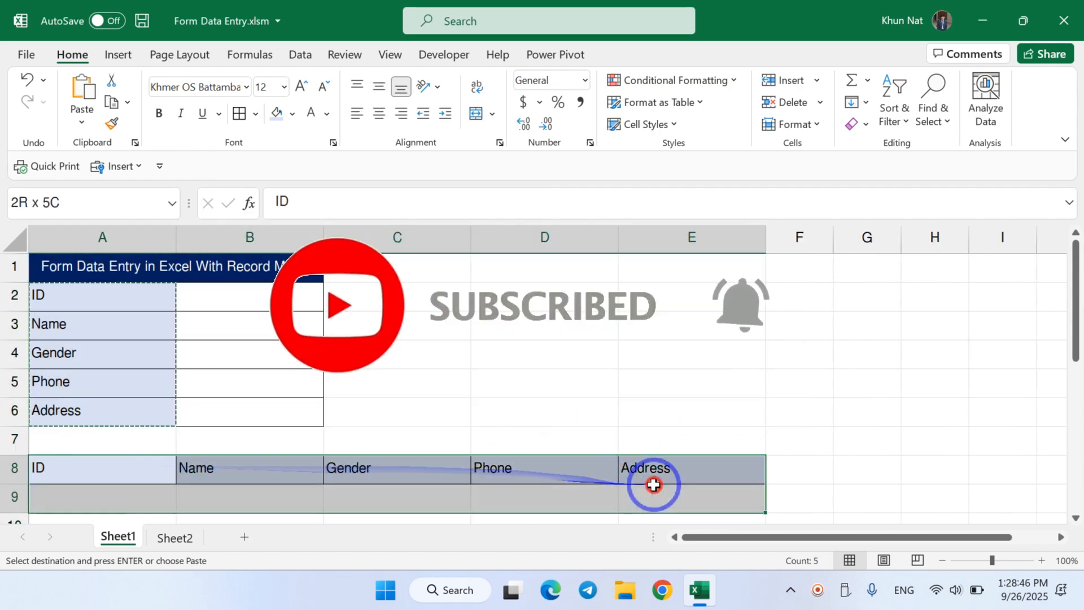
click(379, 113)
click(801, 382)
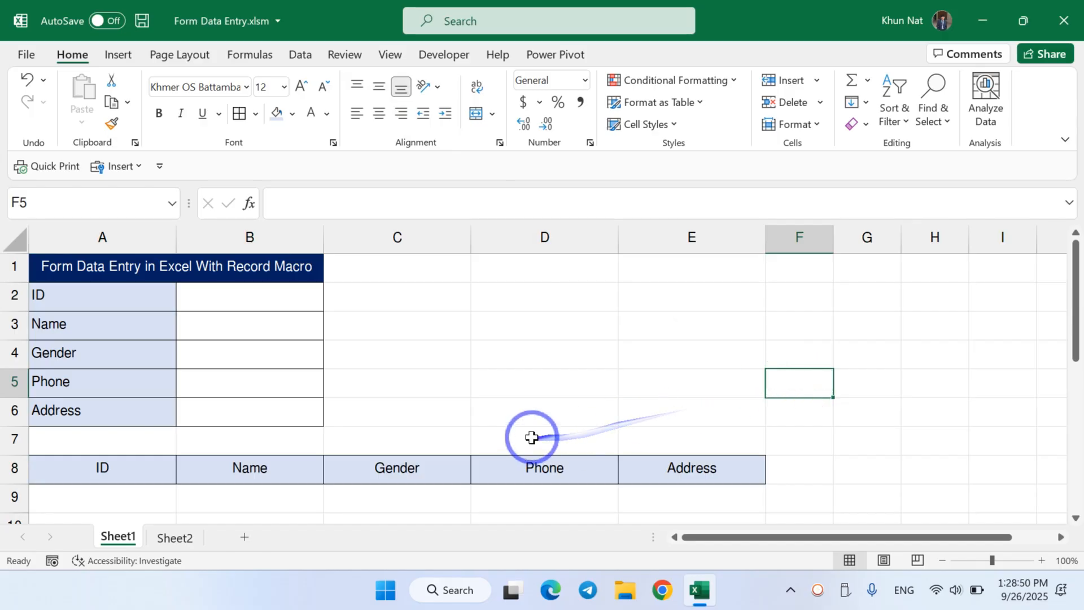
scroll(538, 435, down, 1)
scroll(538, 435, up, 1)
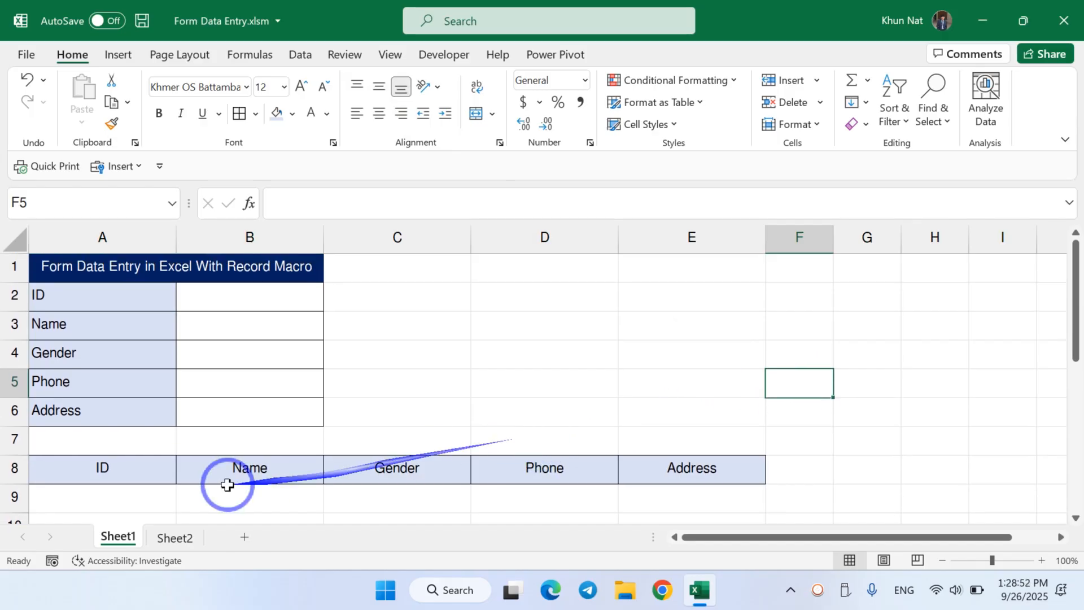
click(147, 494)
scroll(146, 493, down, 1)
scroll(139, 488, down, 1)
scroll(169, 443, up, 2)
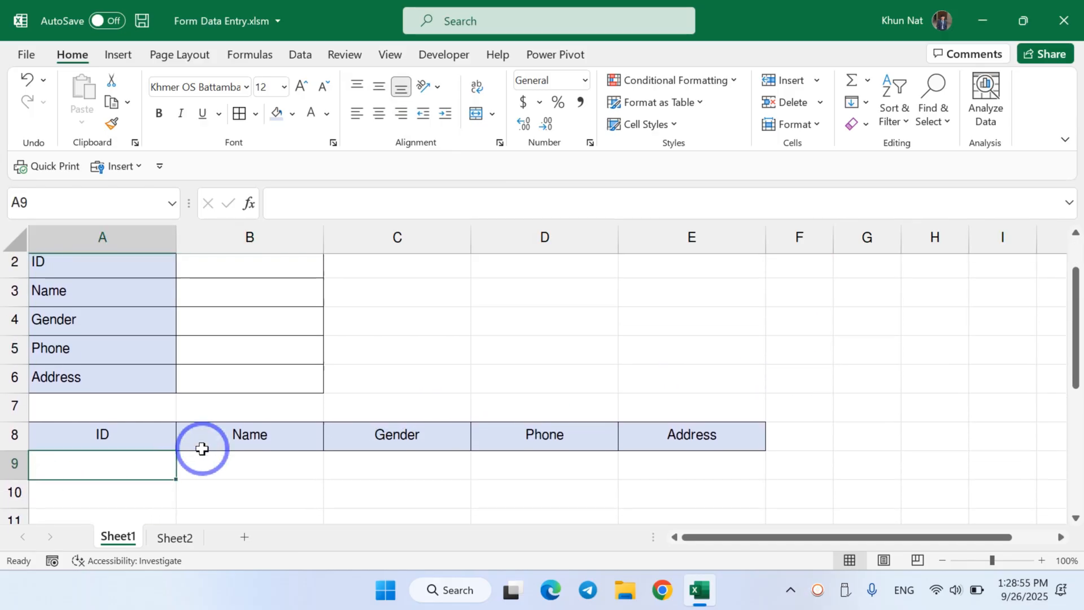
drag(75, 296, 85, 394)
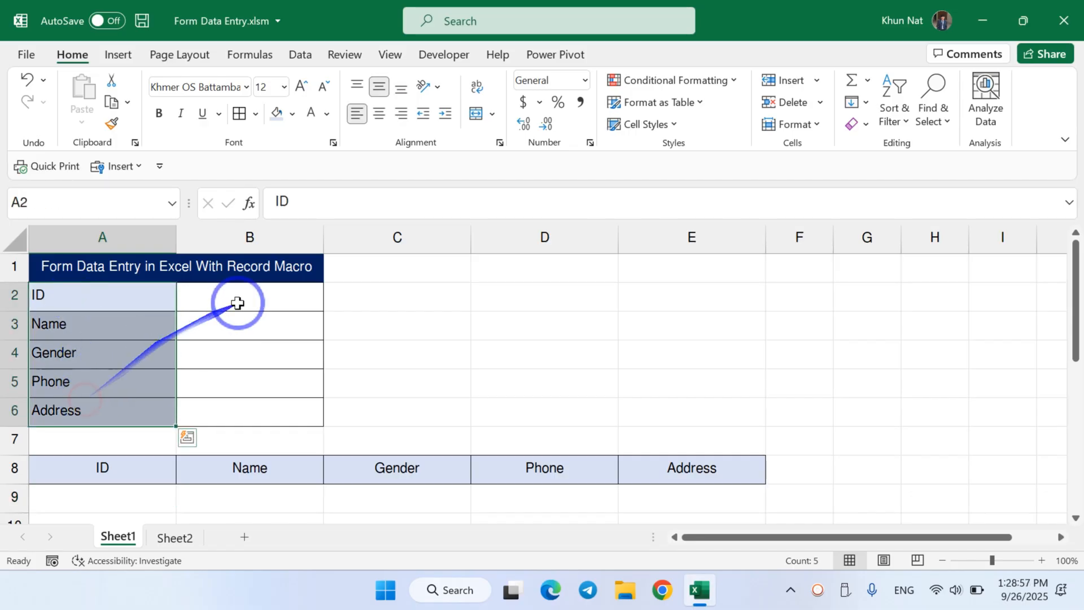
drag(235, 302, 225, 408)
scroll(90, 446, down, 2)
drag(89, 445, 728, 446)
scroll(729, 447, up, 1)
click(416, 314)
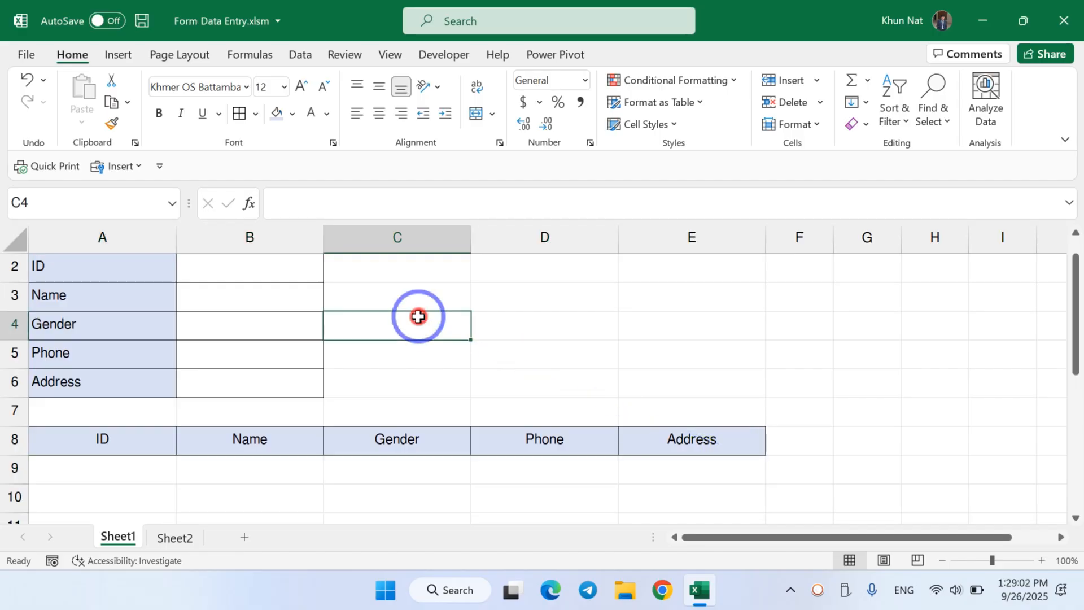
Enter 1 as the sample ID in B2 and a person's full name in B3
scroll(416, 315, up, 1)
click(319, 296)
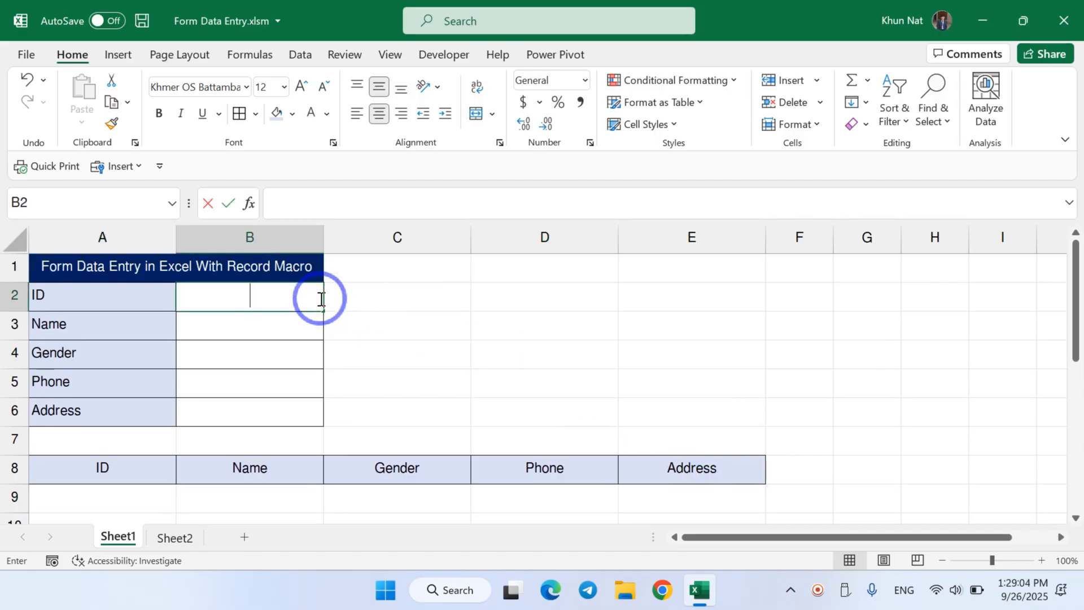
key(Return)
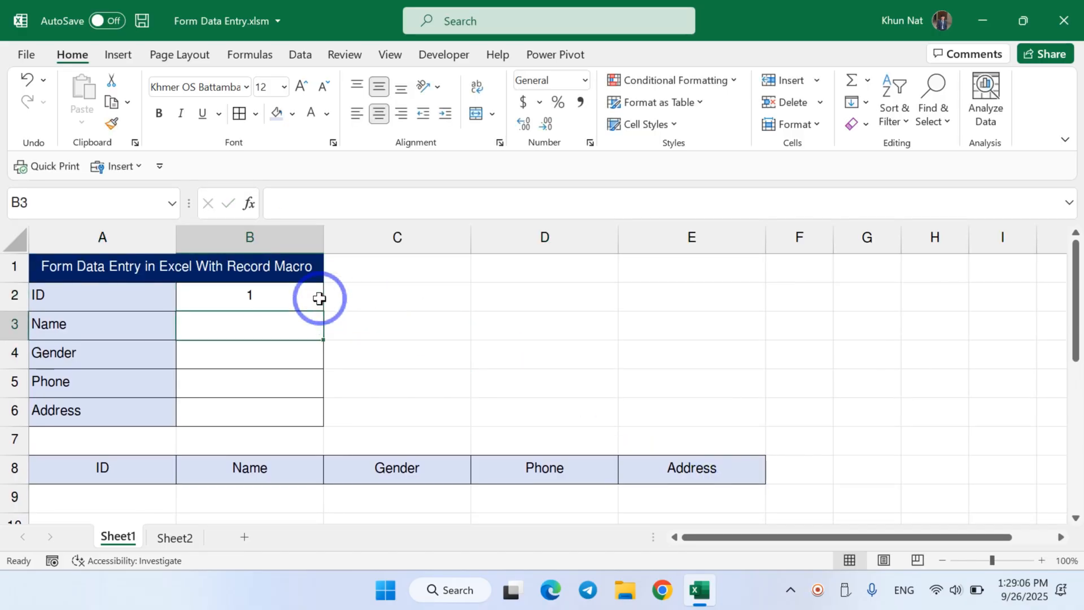
text(Dara V)
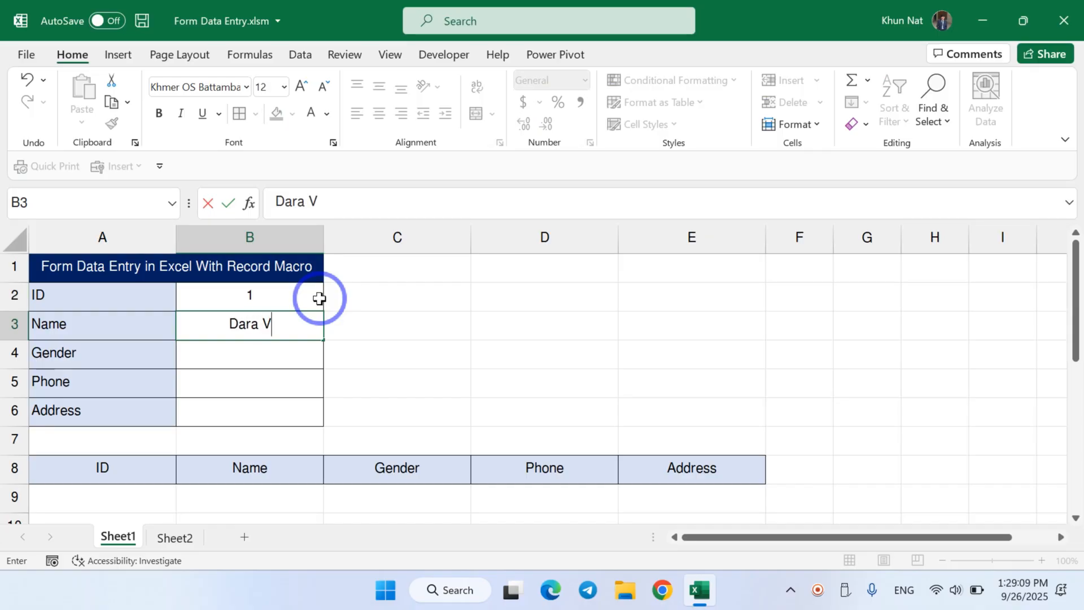
text(uth)
Complete the sample record with gender Male in B4, a phone number in B5 and an address in B6
key(Left)
key(Down)
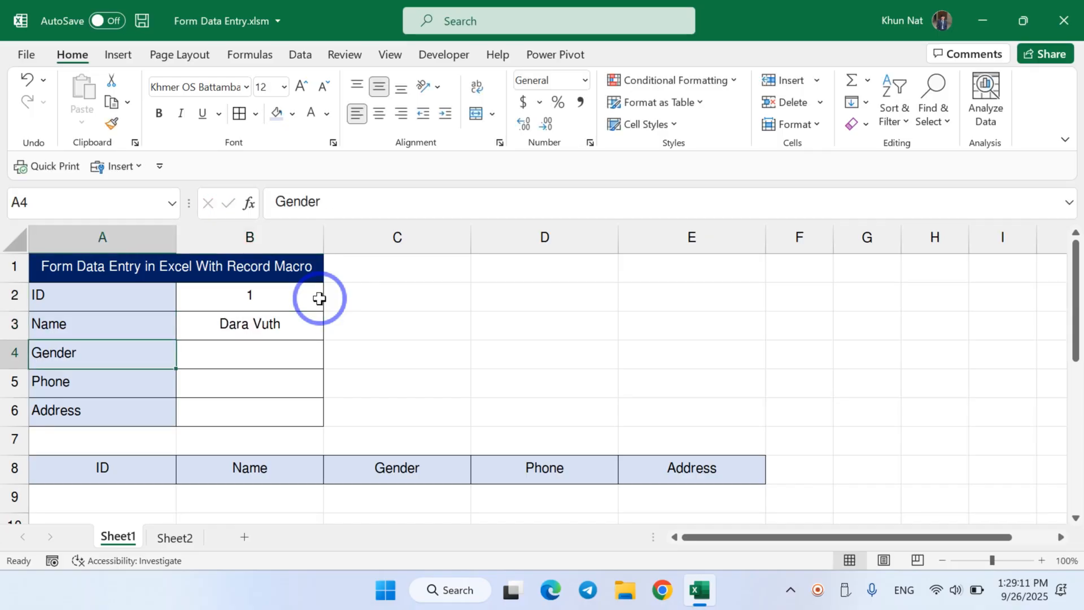
key(Right)
text(Mal)
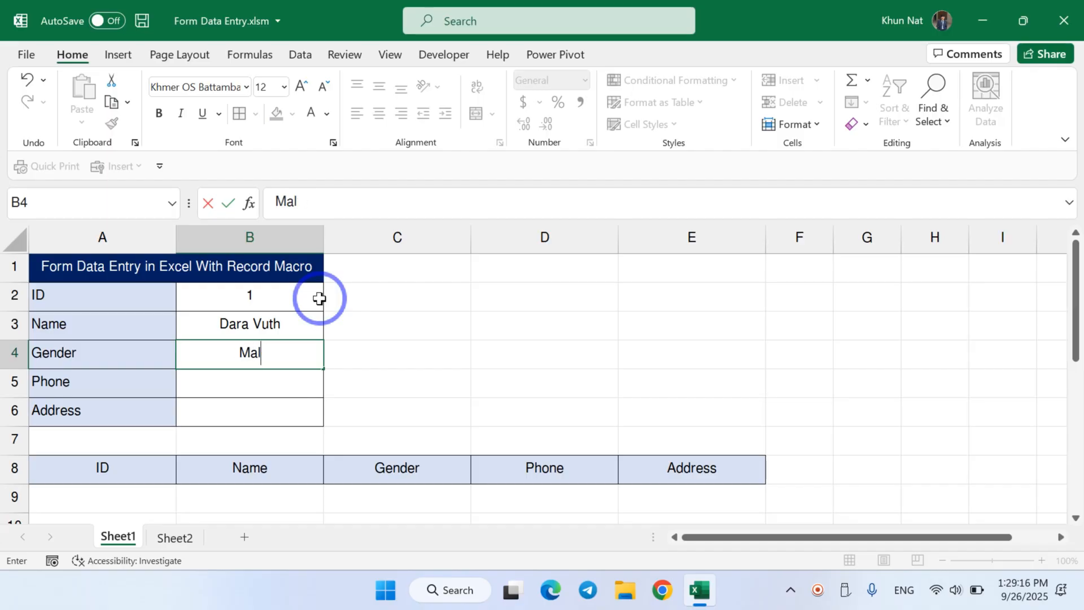
text(e)
key(Return)
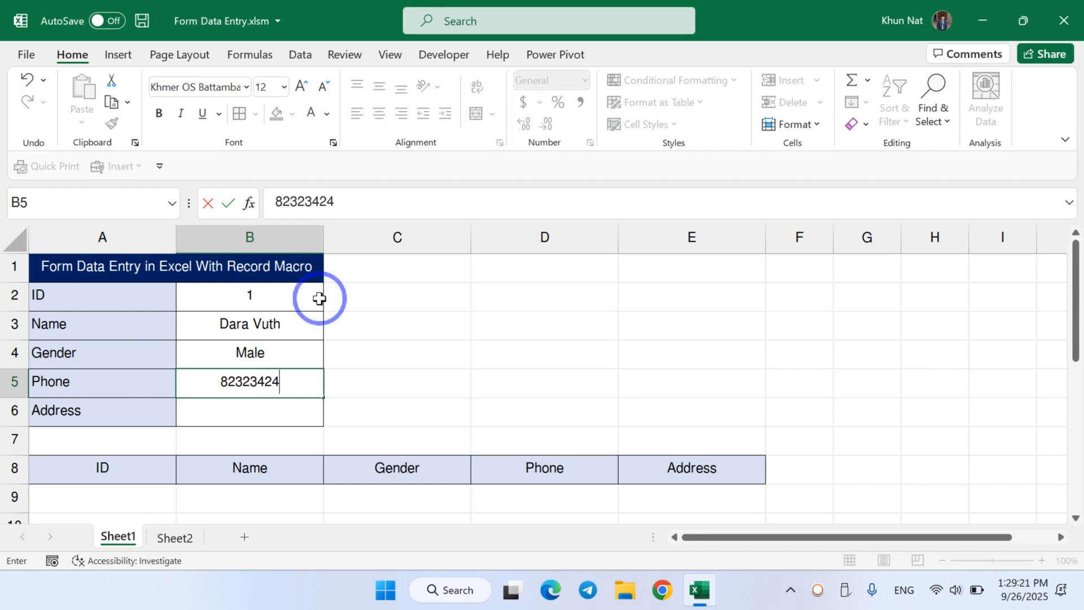
text(82323424)
key(Return)
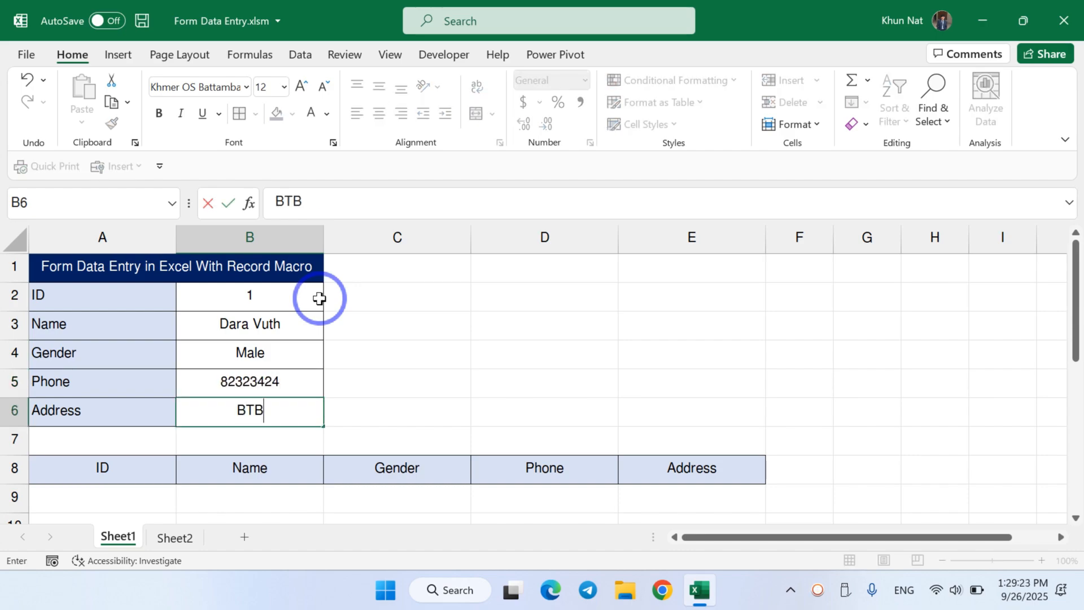
click(503, 382)
drag(274, 290, 281, 399)
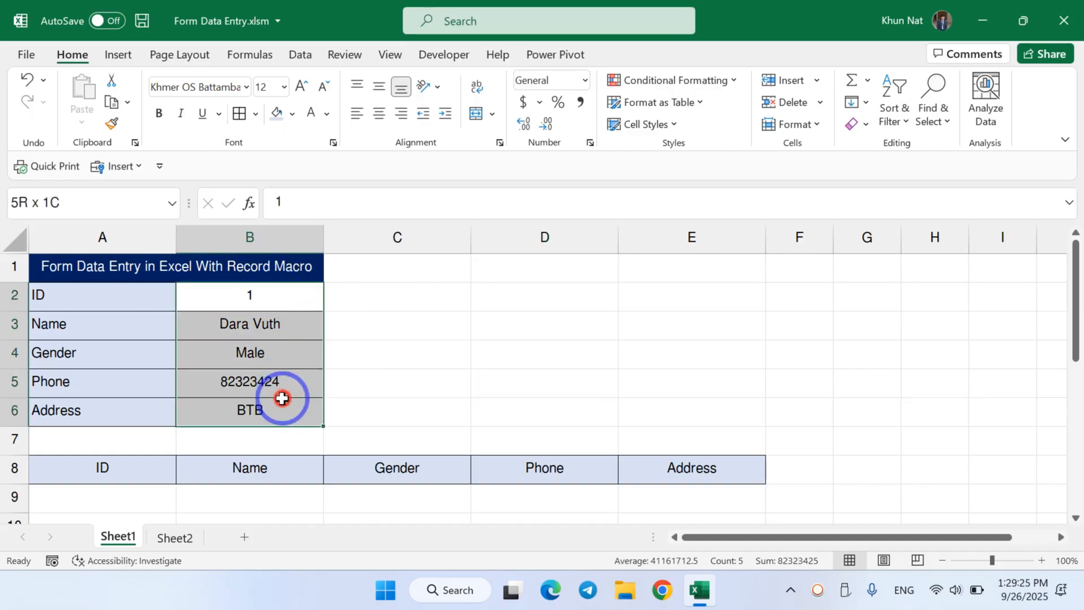
click(434, 386)
drag(97, 496, 704, 498)
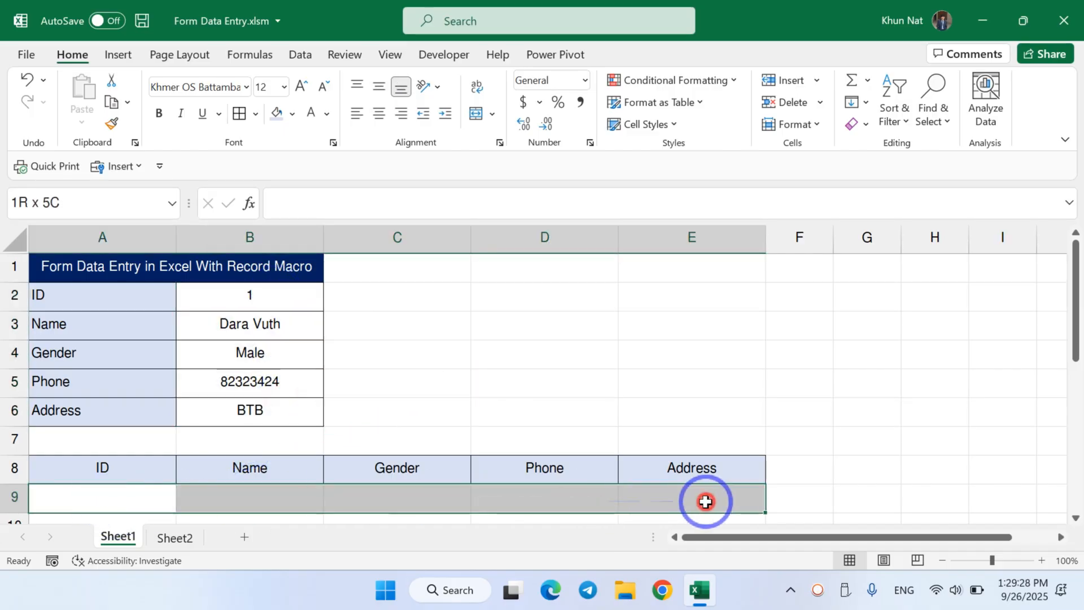
click(448, 419)
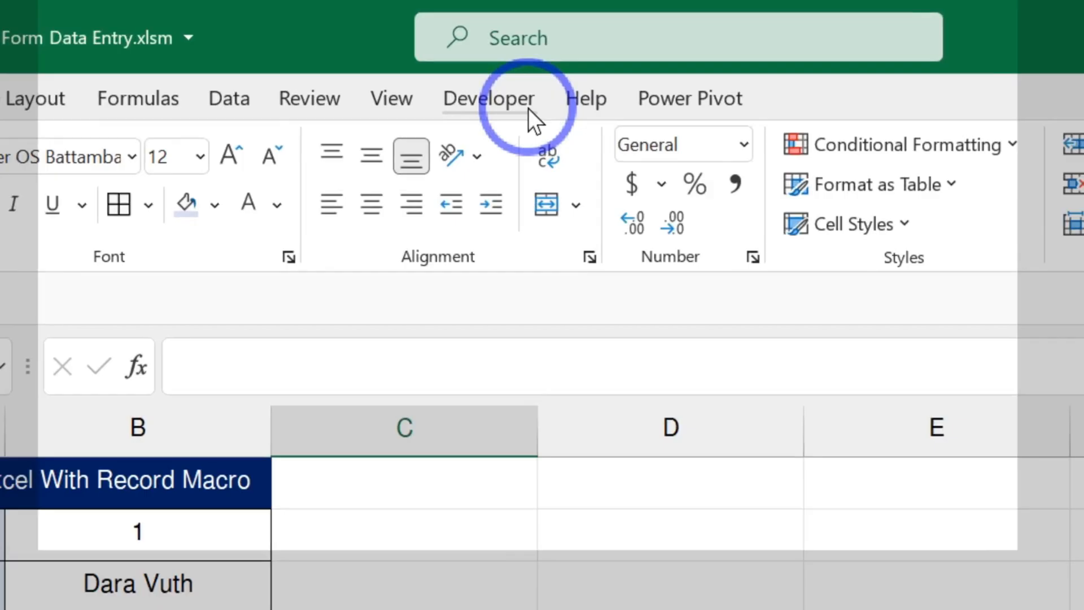
Name a new macro, keep it stored in This Workbook and start recording it
click(466, 63)
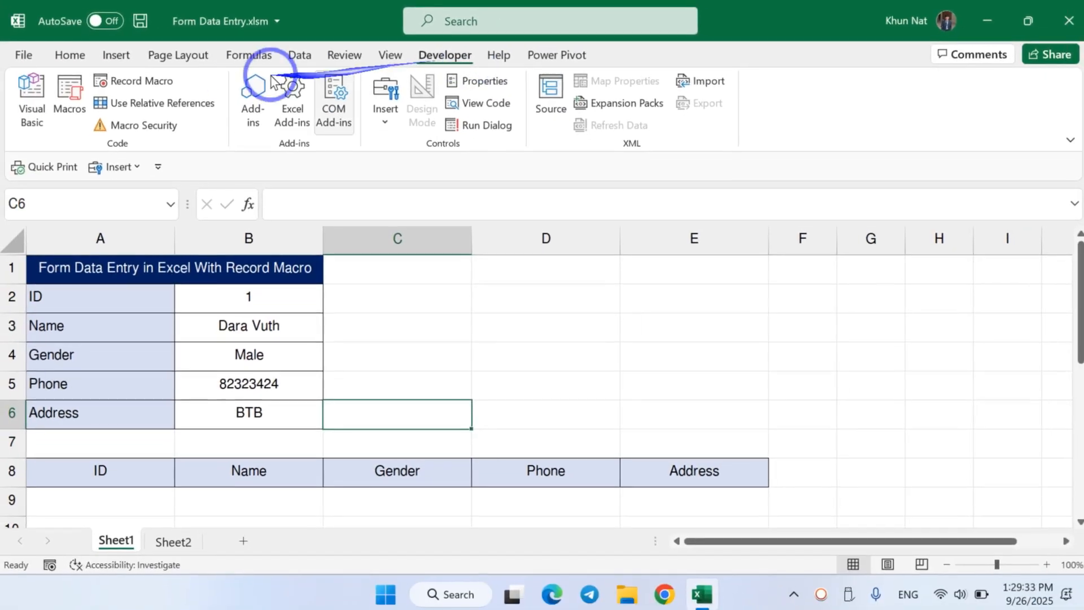
click(151, 80)
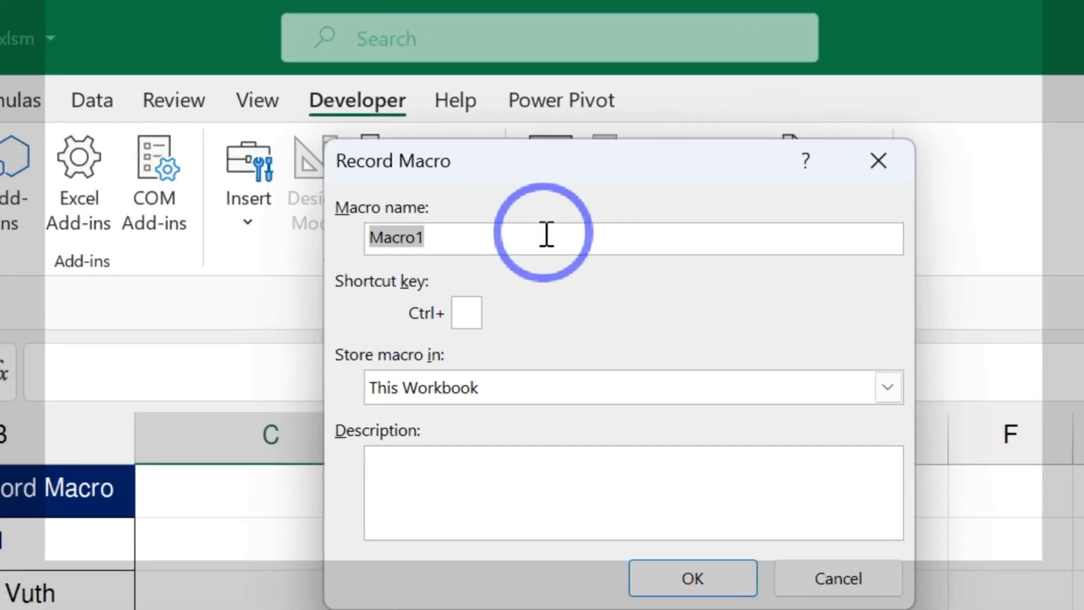
text(A)
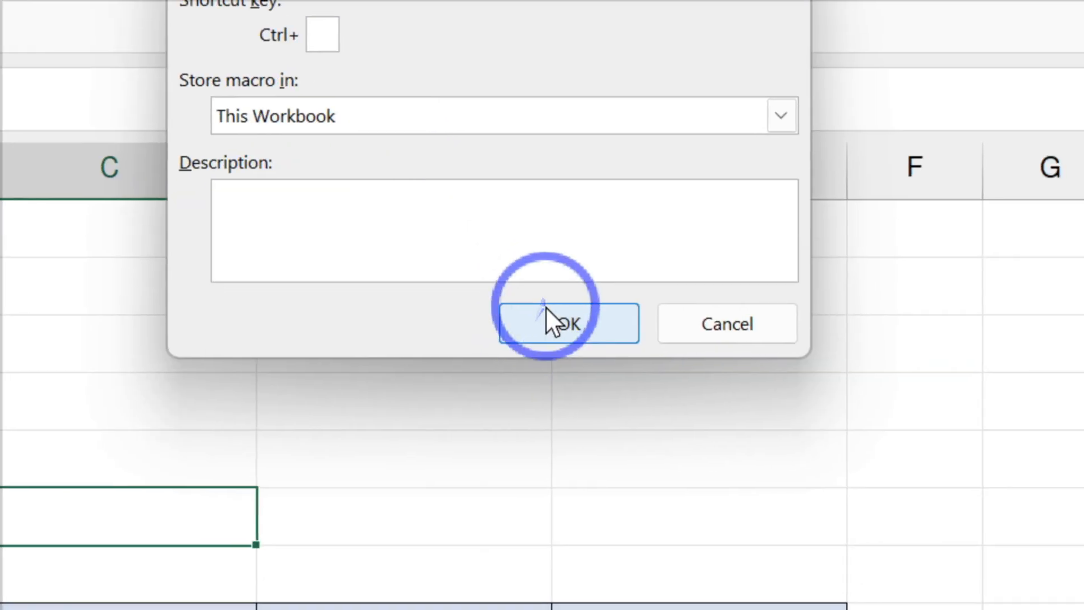
click(694, 609)
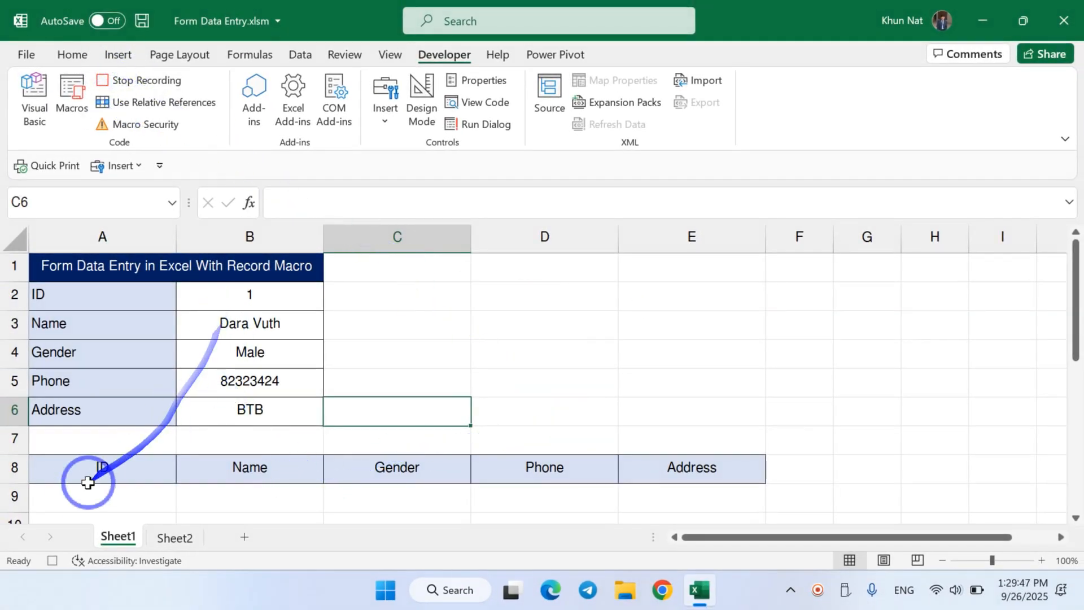
Insert a new row at row 9, directly below the header row
click(72, 491)
scroll(72, 489, down, 1)
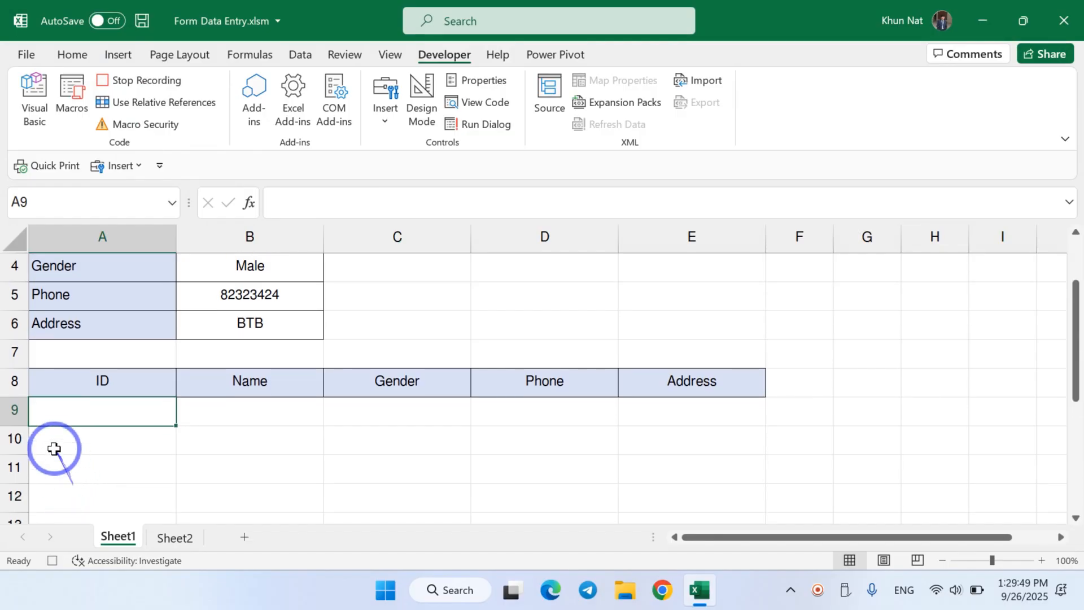
click(15, 408)
right_click(20, 411)
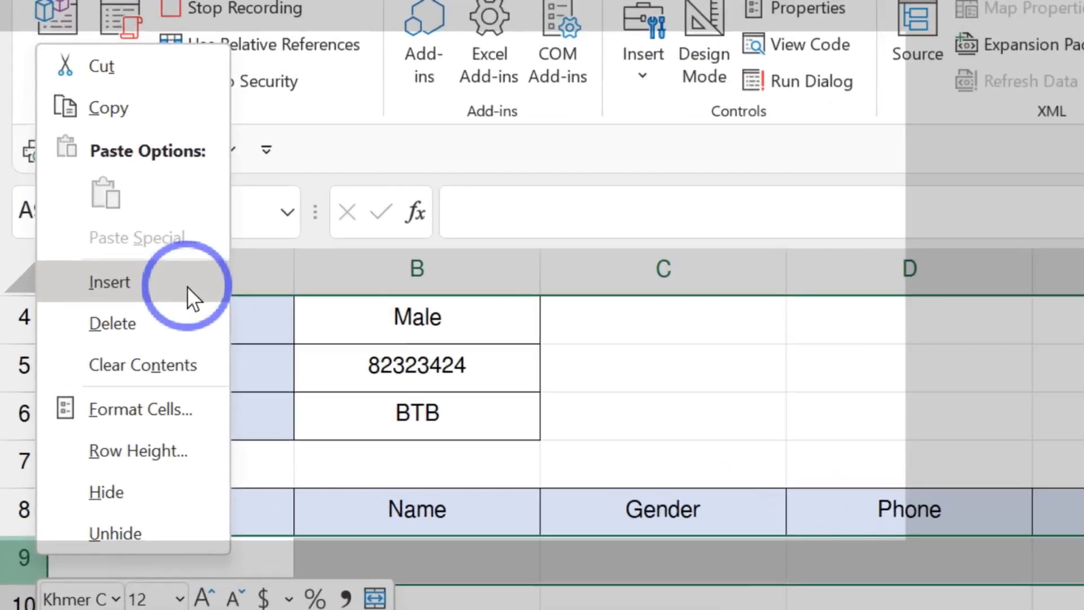
click(113, 249)
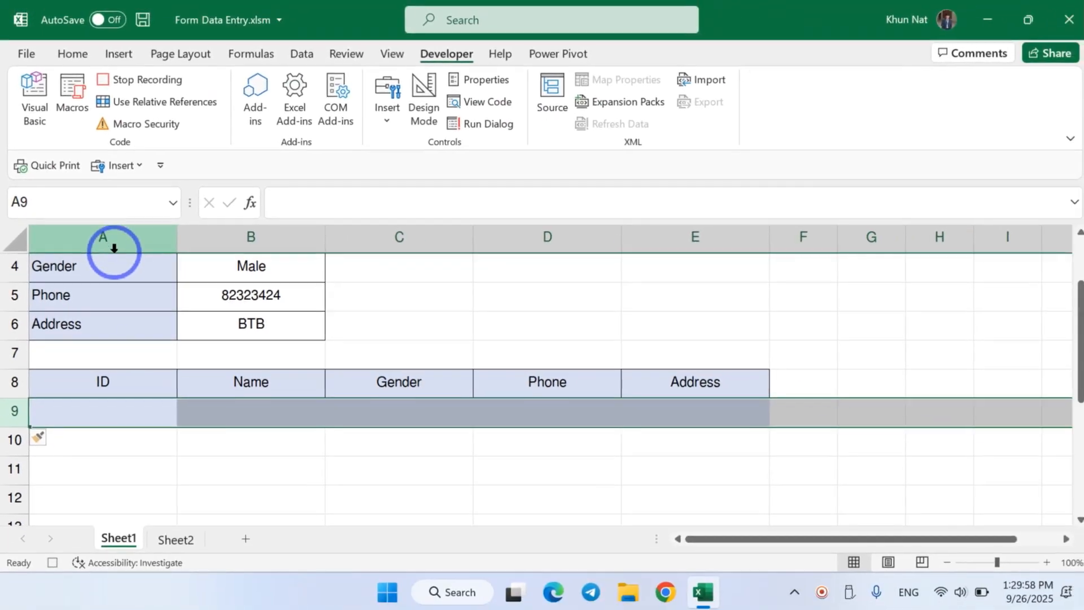
click(325, 554)
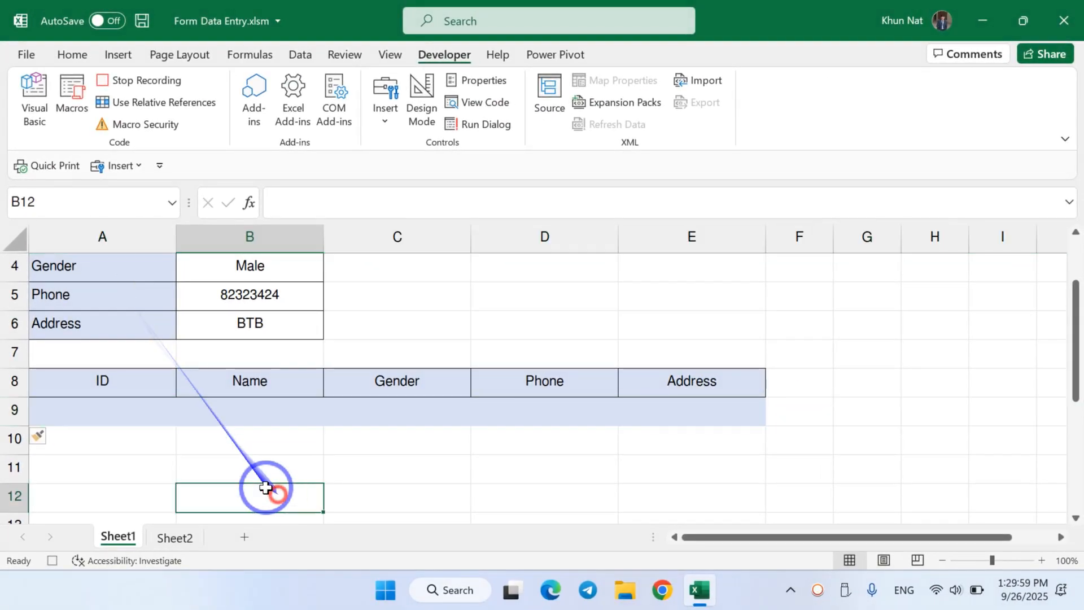
drag(60, 455, 720, 447)
drag(591, 402, 670, 411)
click(658, 338)
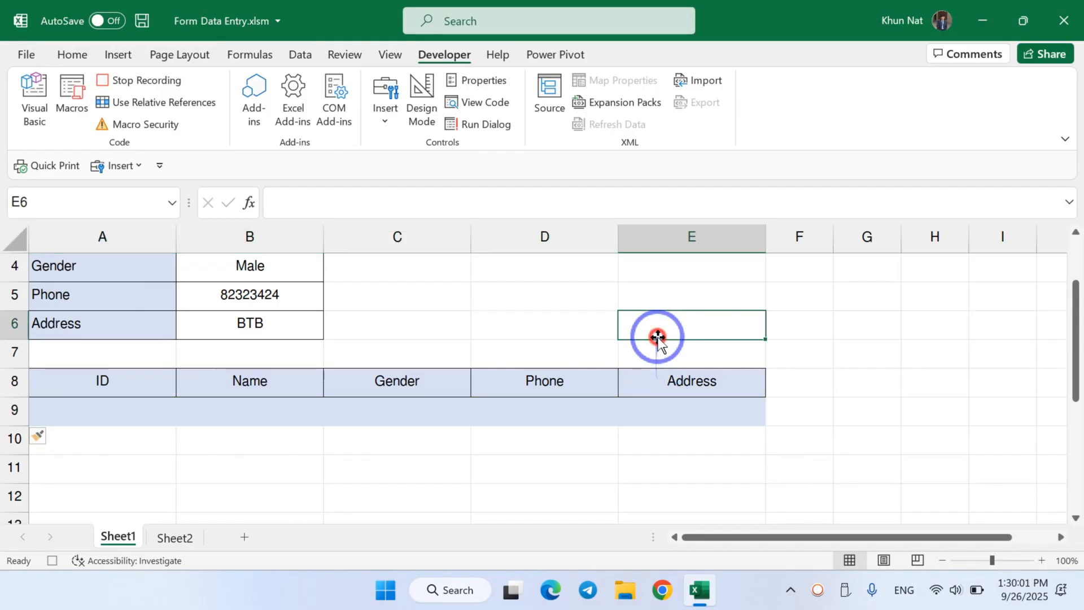
Copy the form entries in B2:B6 and paste them transposed into the new table row starting at A9
scroll(644, 344, up, 1)
drag(262, 296, 263, 419)
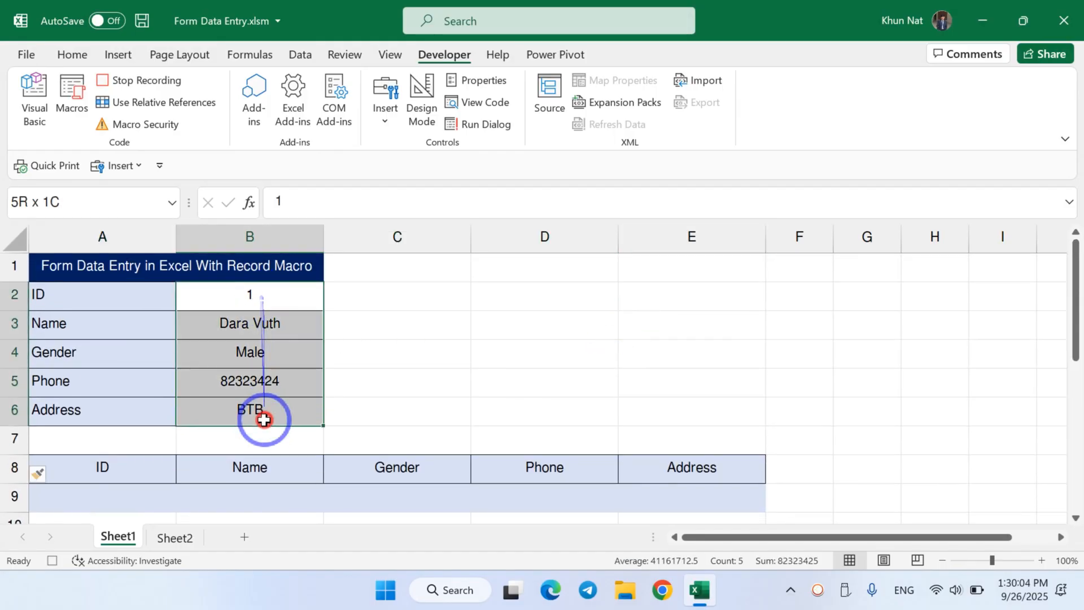
right_click(257, 392)
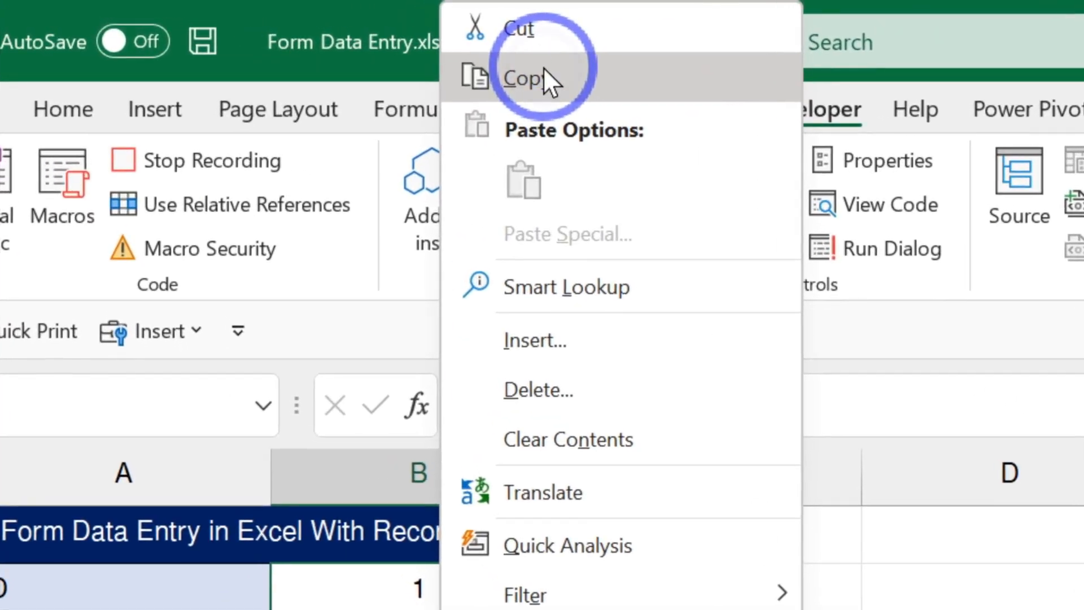
click(314, 36)
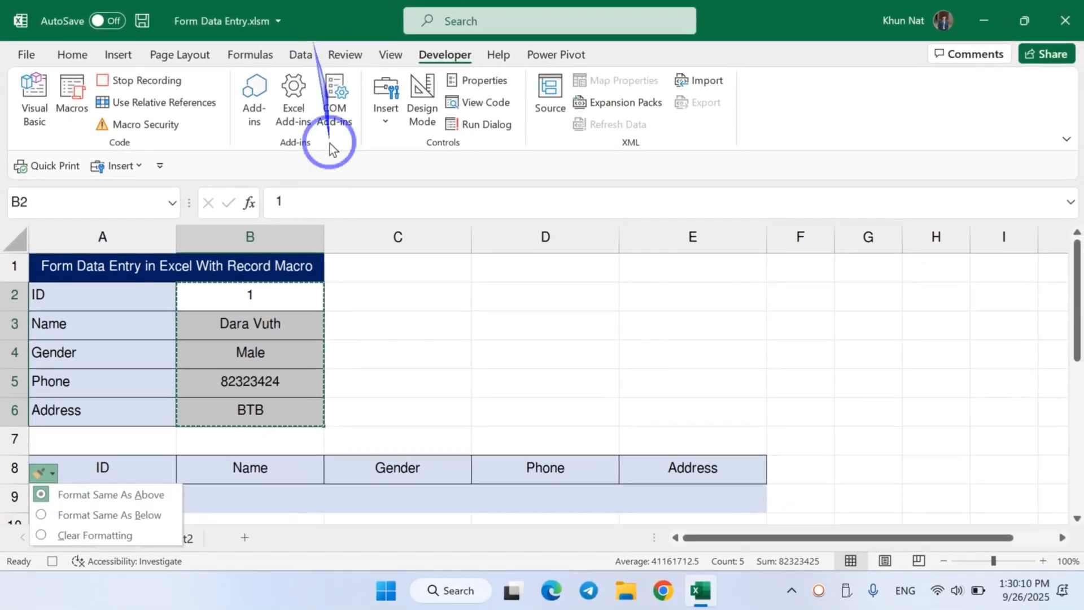
scroll(501, 609, down, 1)
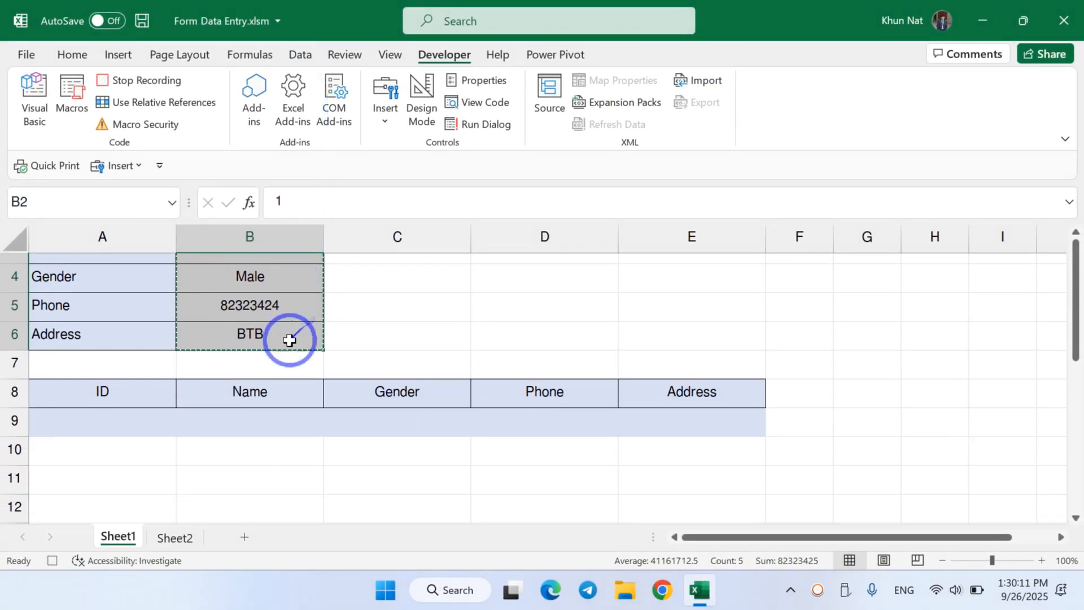
click(53, 417)
right_click(53, 417)
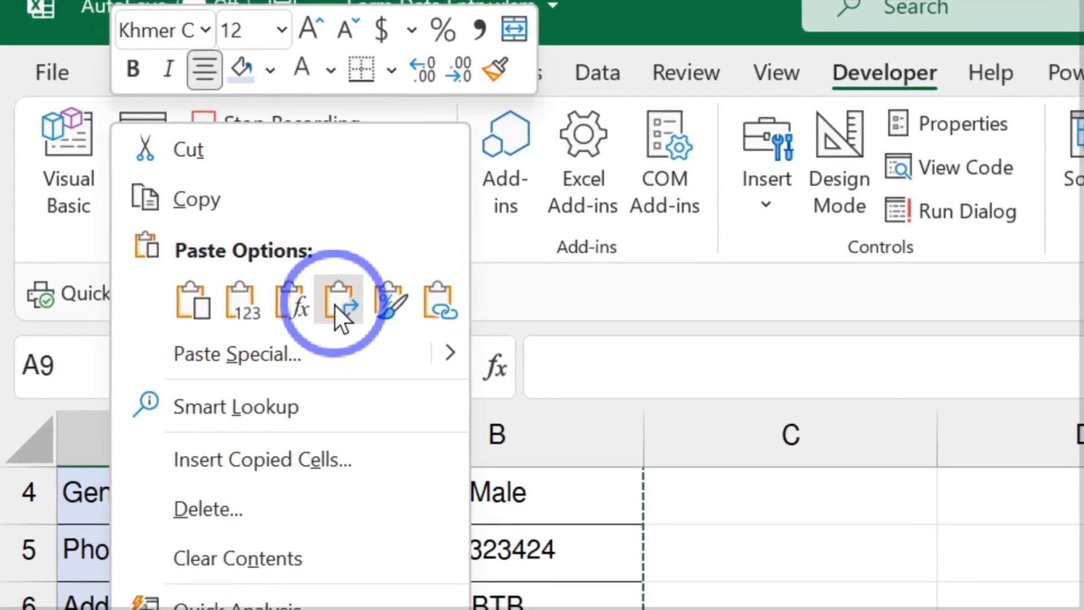
click(169, 169)
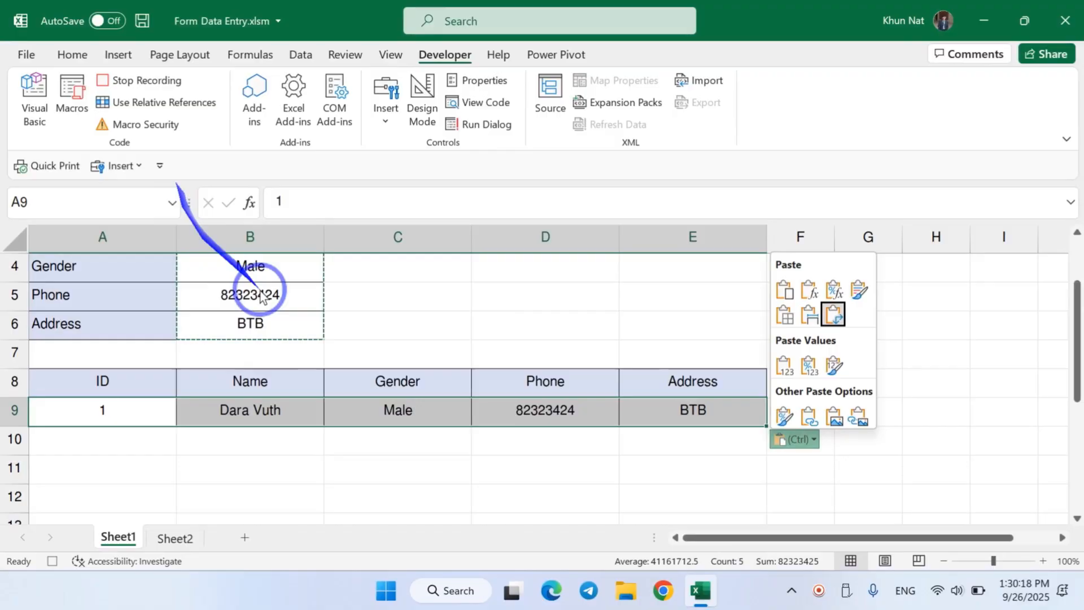
click(459, 353)
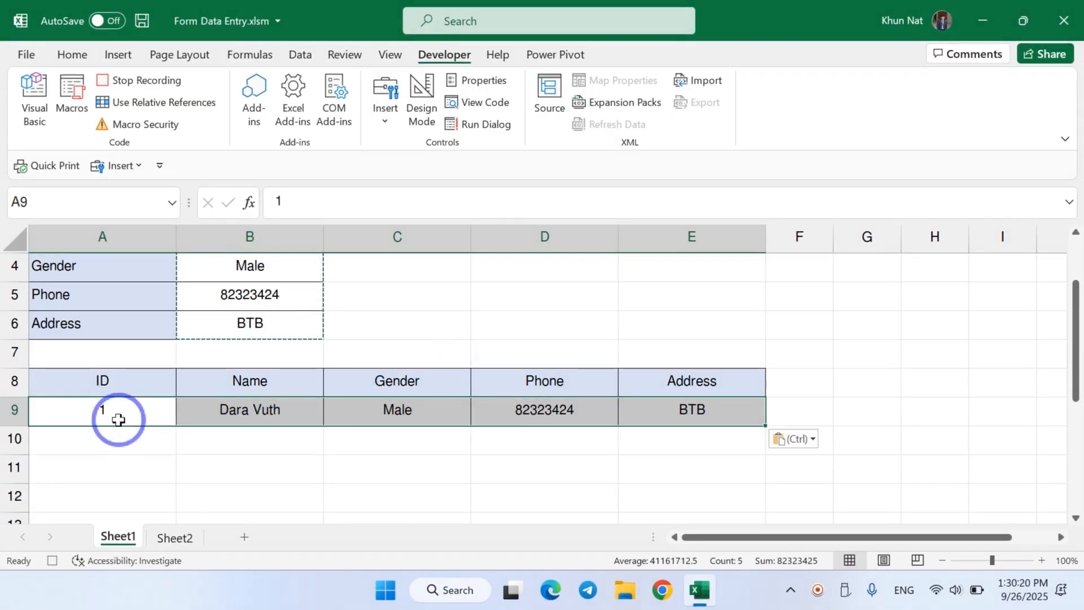
Clear the form entries in B2:B6, leave B2 selected and stop recording the macro
scroll(118, 419, up, 1)
click(425, 367)
drag(259, 290, 249, 408)
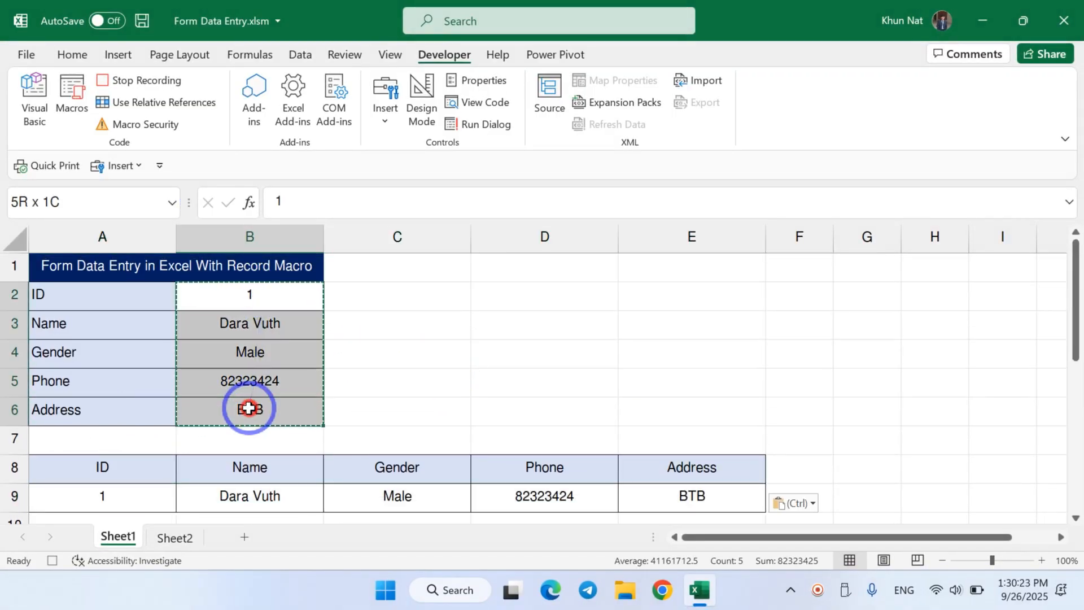
key(Delete)
click(389, 327)
click(274, 304)
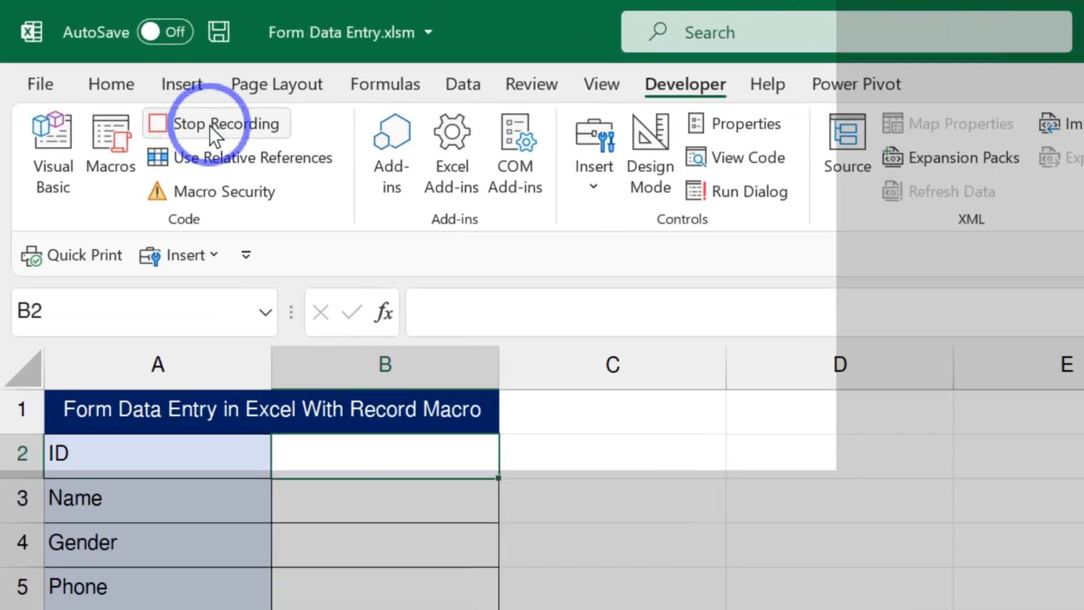
click(136, 81)
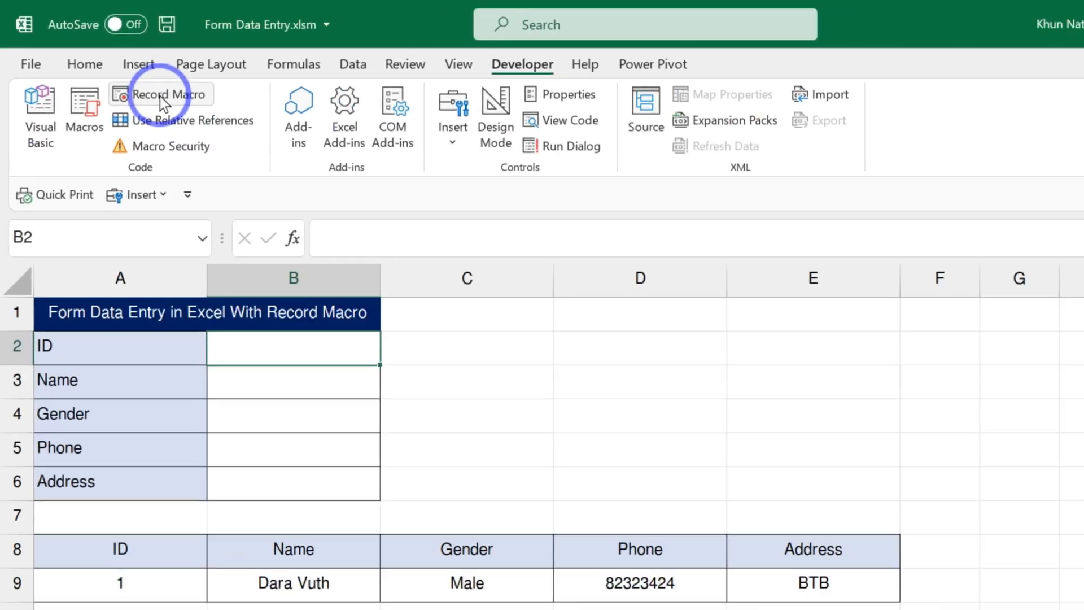
scroll(816, 571, down, 1)
scroll(411, 287, down, 1)
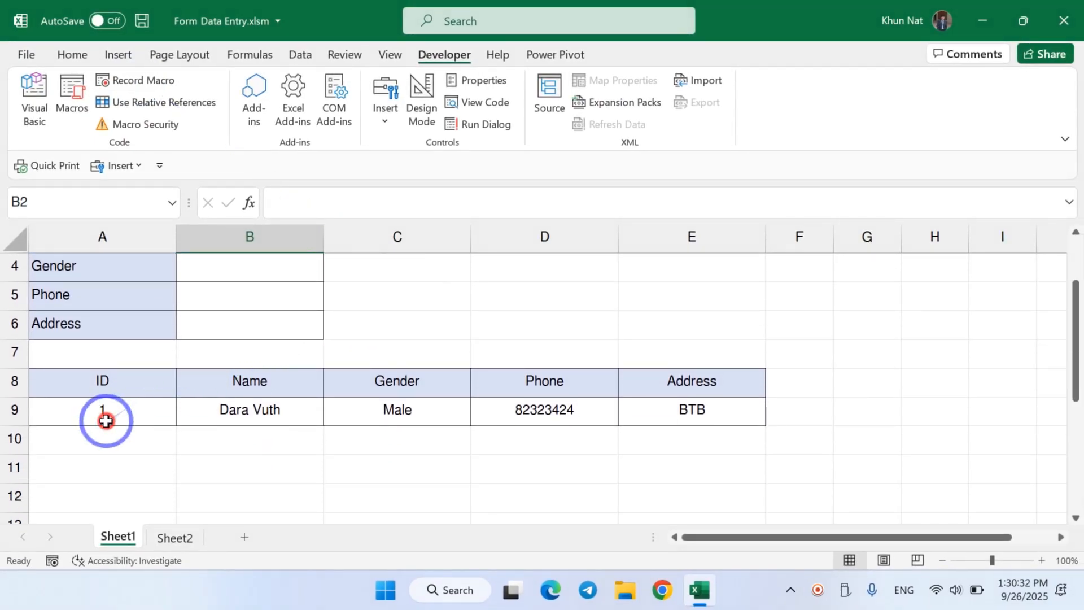
drag(106, 421, 733, 401)
click(733, 402)
Draw a rounded rectangle about 1.31" wide and 0.42" high in column C beside the form and label it Add Data
scroll(482, 323, up, 1)
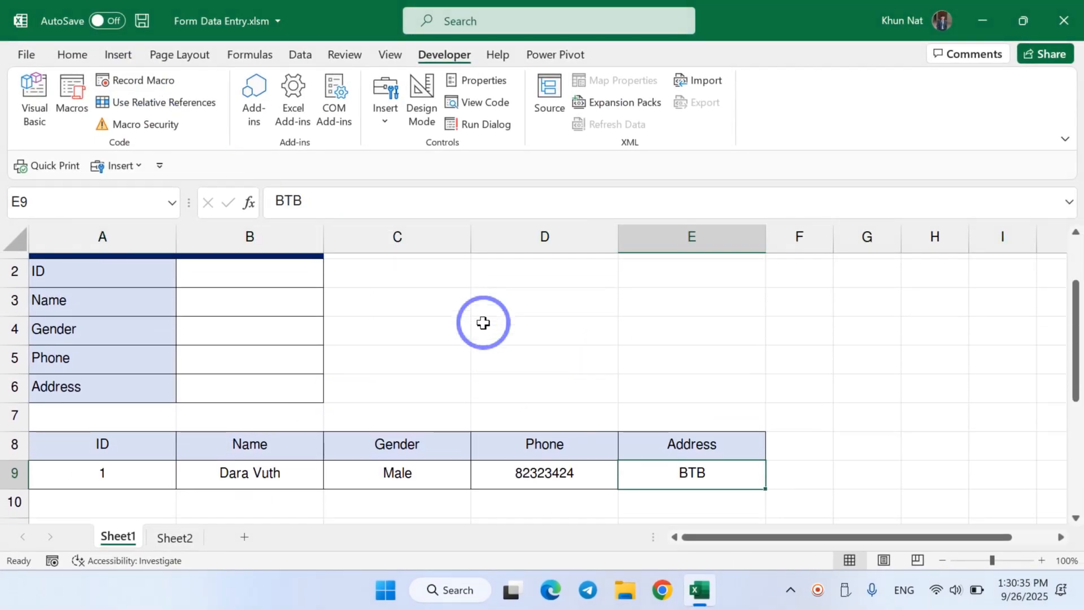
click(113, 56)
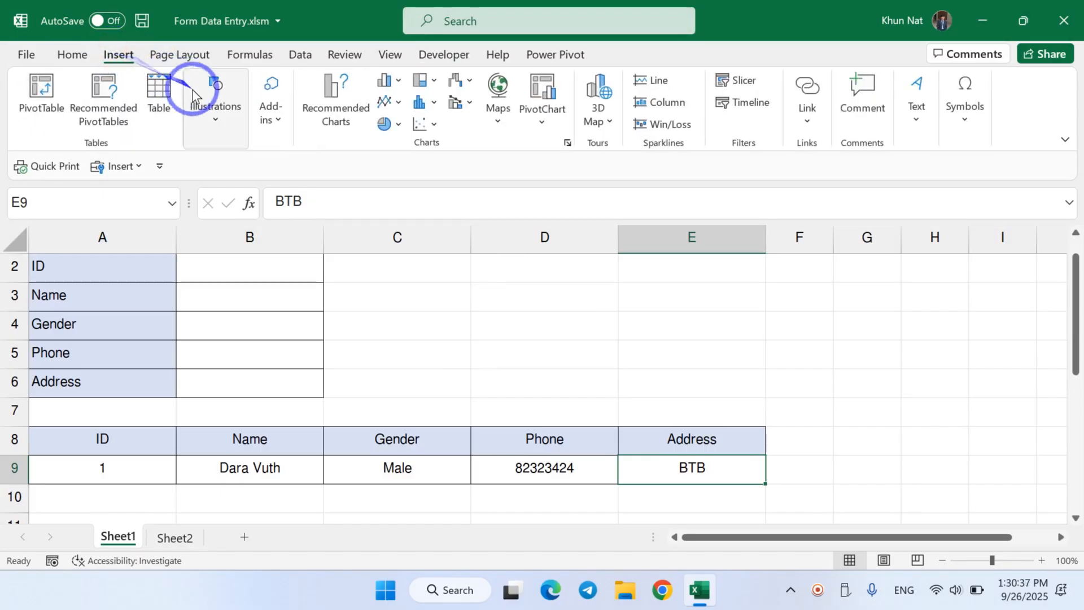
click(215, 102)
click(244, 178)
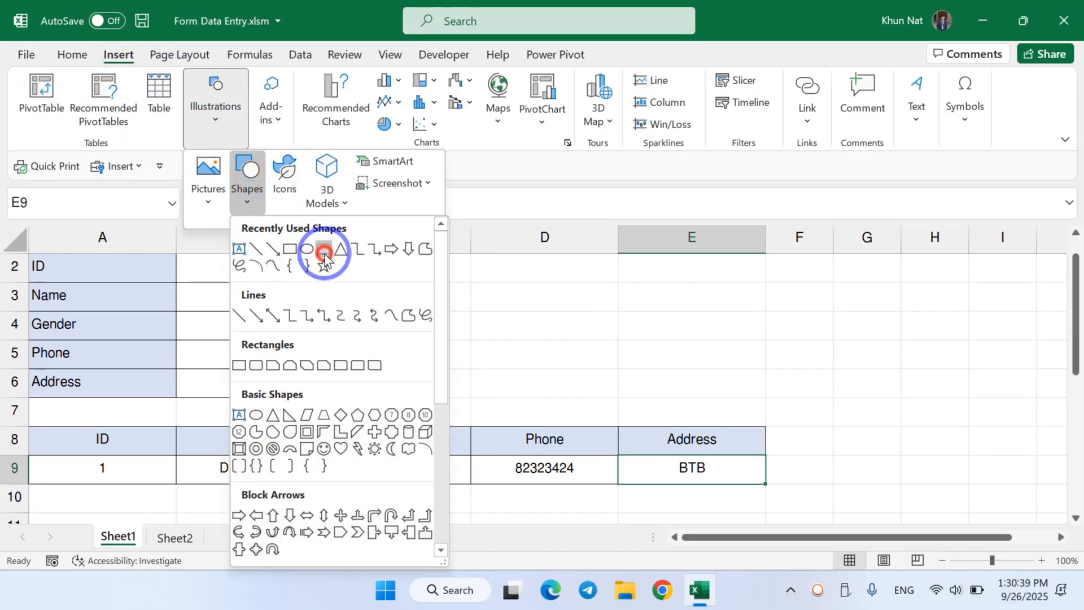
click(323, 251)
scroll(403, 299, up, 1)
drag(367, 283, 474, 318)
text(Ad)
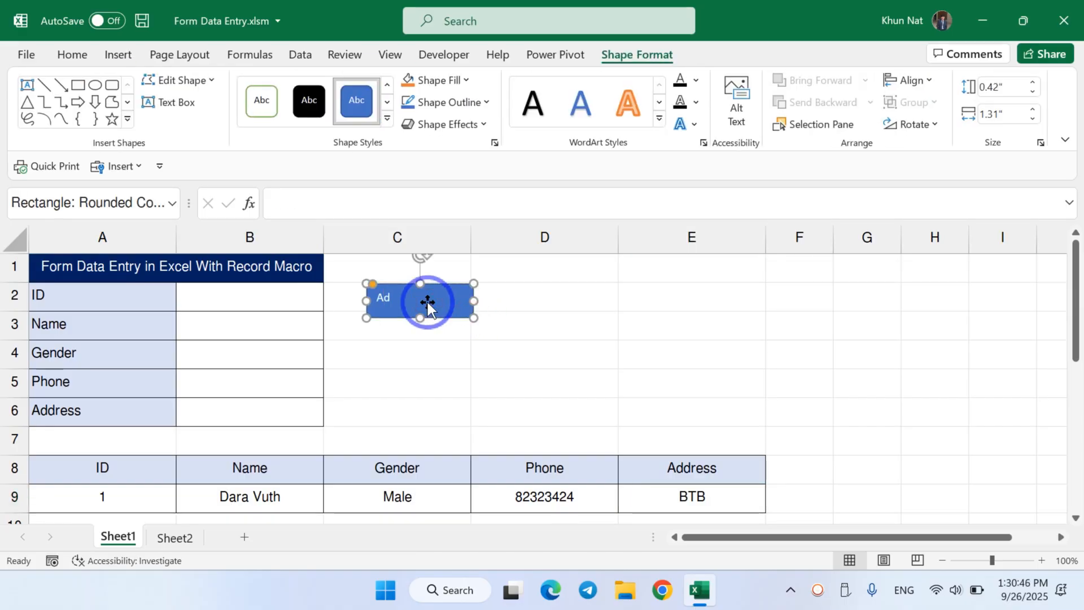
text(d Data)
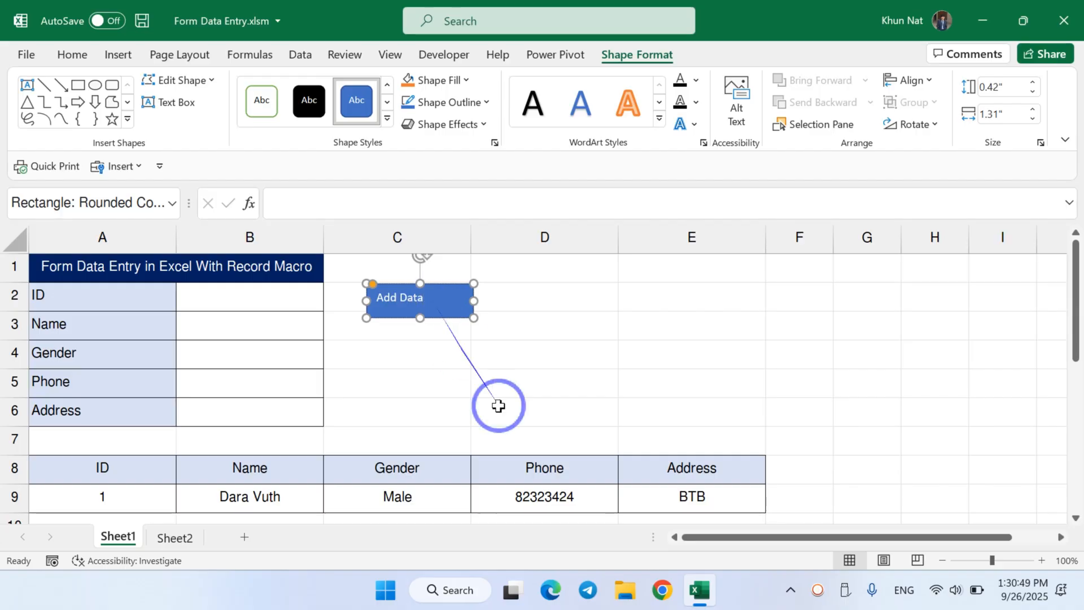
click(537, 412)
Fill the Add Data shape with standard green and apply a raised preset shape effect
click(450, 300)
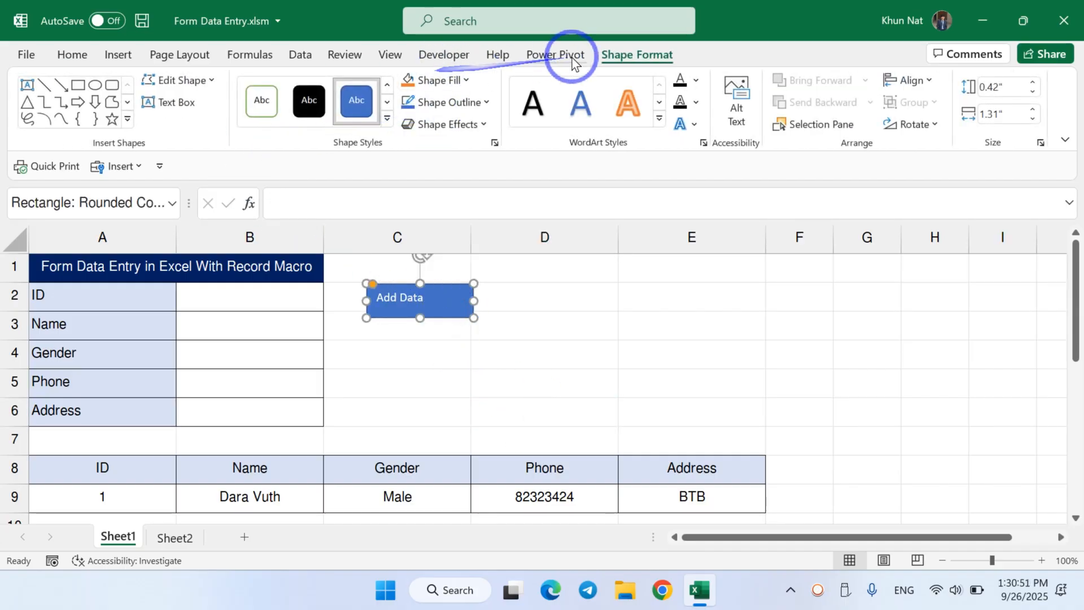
click(464, 80)
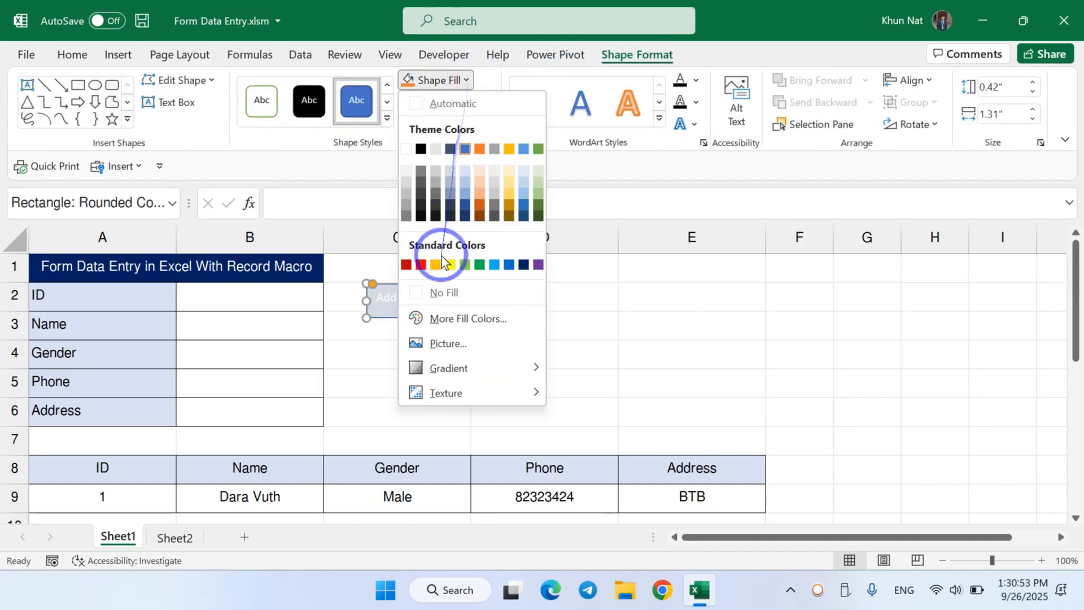
click(479, 264)
click(472, 123)
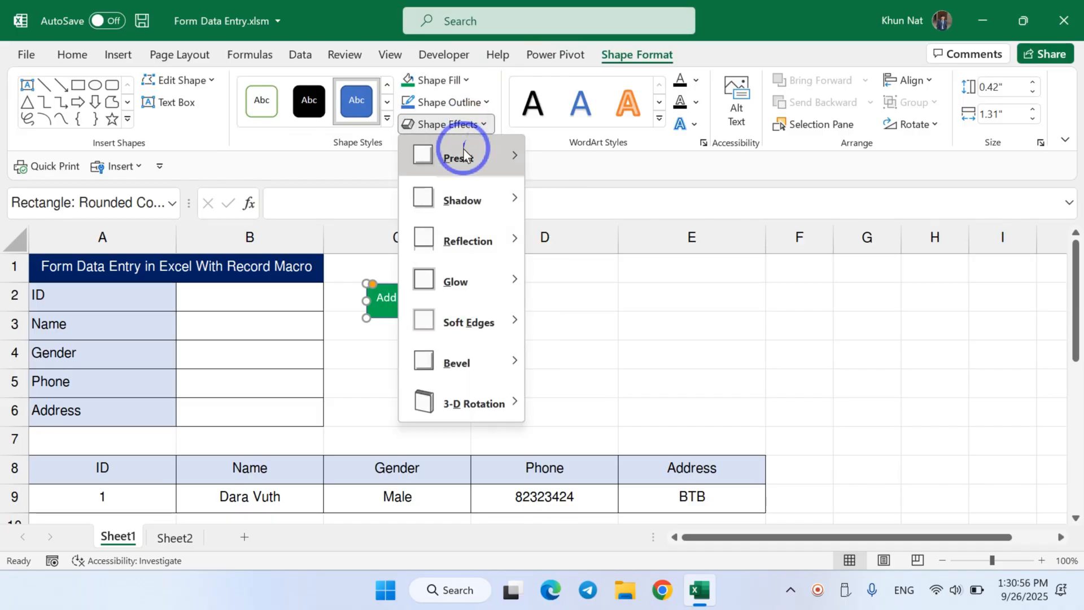
mouse_move(460, 150)
click(548, 260)
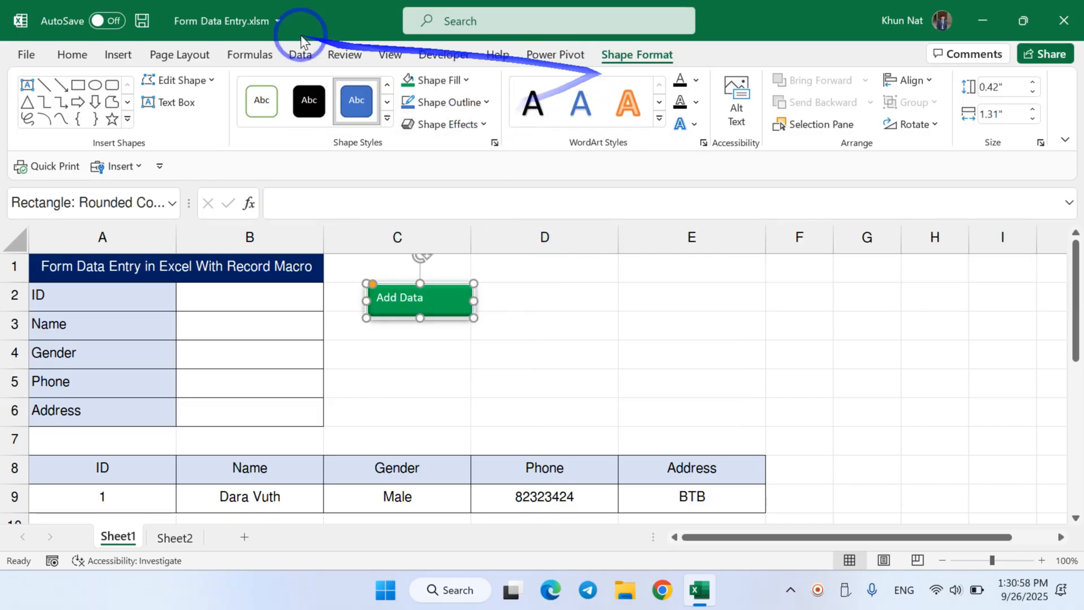
Center the Add Data label horizontally and vertically in its shape and enlarge its font to 14
click(75, 54)
click(379, 113)
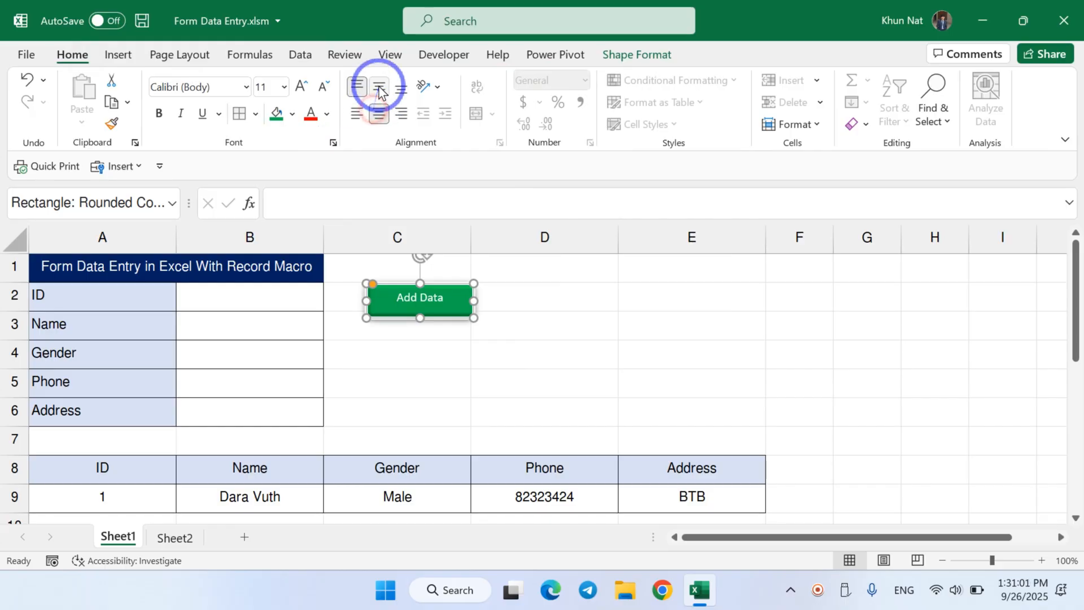
click(377, 86)
click(644, 375)
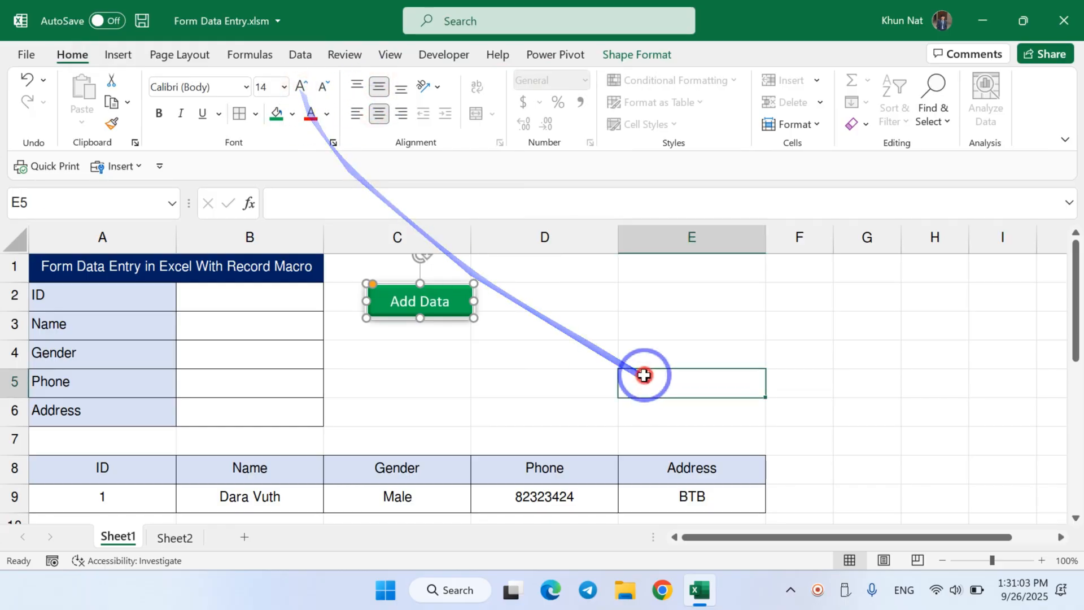
Make the Add Data shape slightly taller and move it down beside the Name and Gender rows
click(420, 302)
drag(420, 318, 458, 335)
click(600, 341)
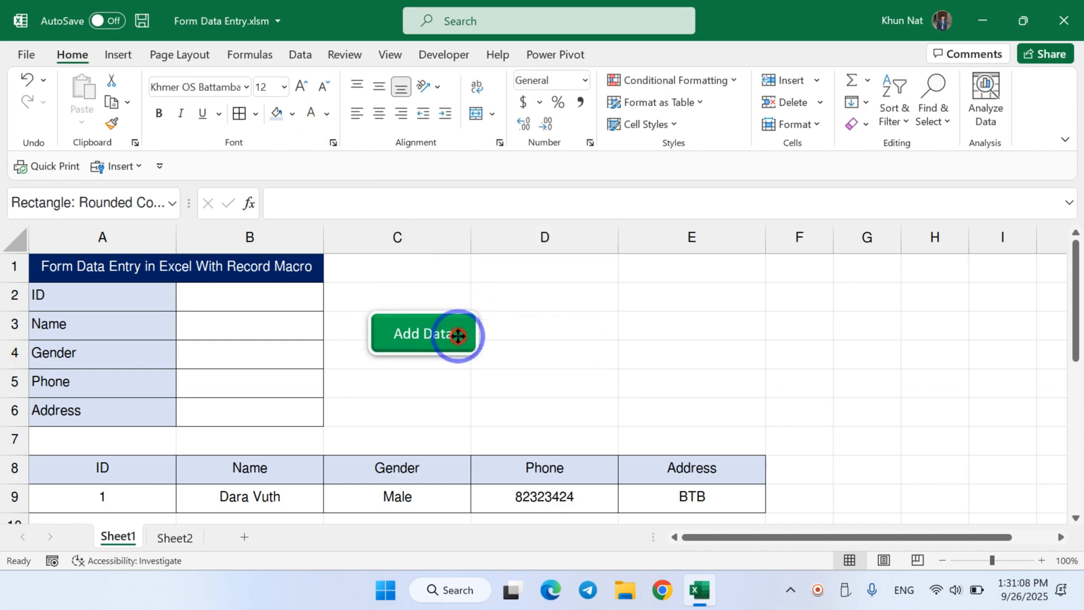
click(530, 341)
Assign the AddData macro to the green Add Data shape
scroll(409, 339, down, 1)
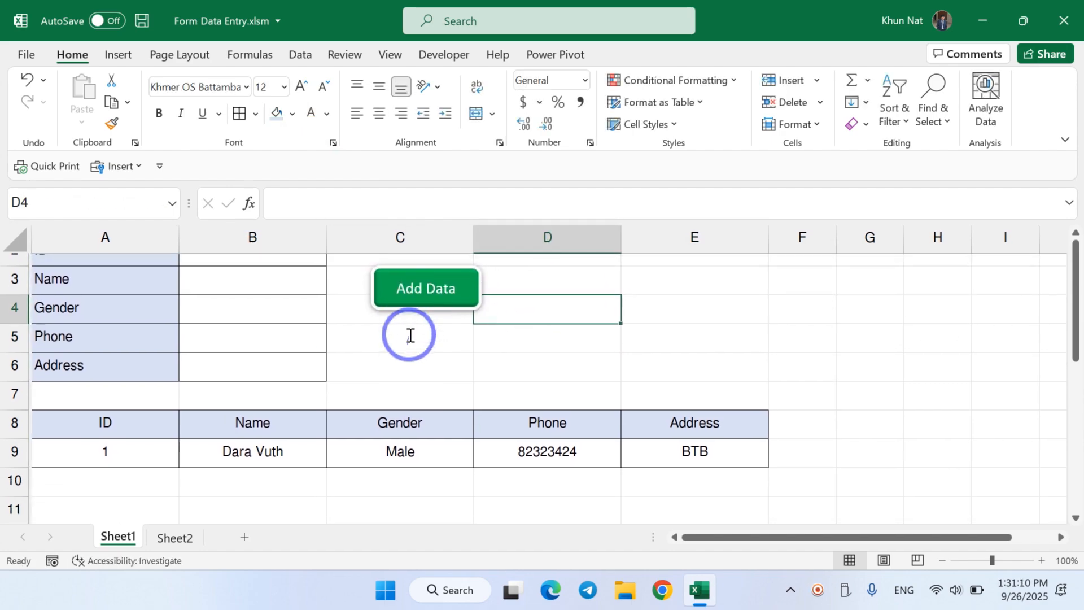
right_click(419, 277)
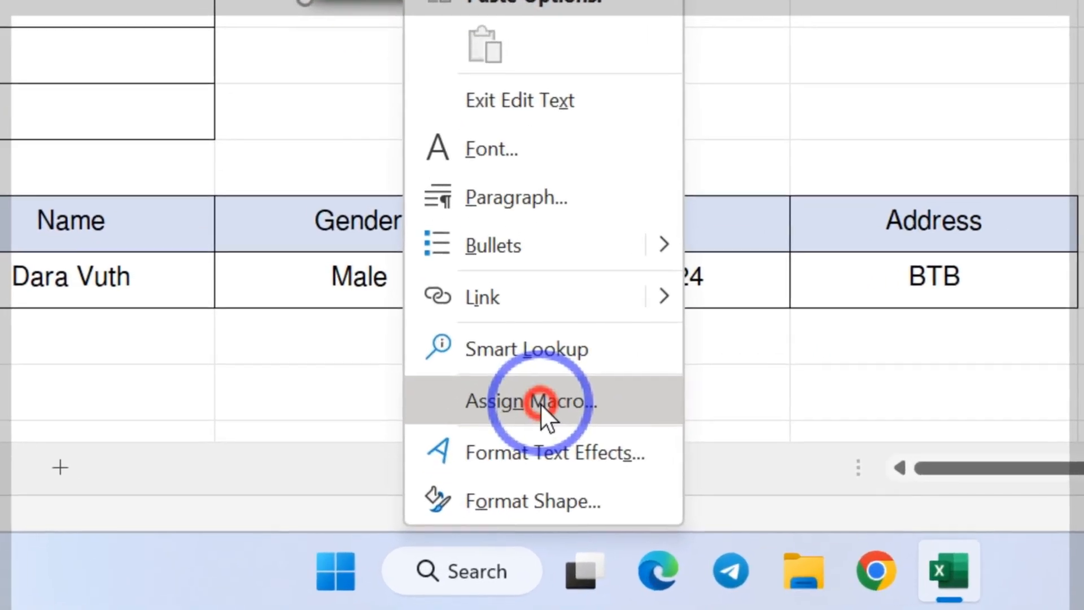
click(490, 503)
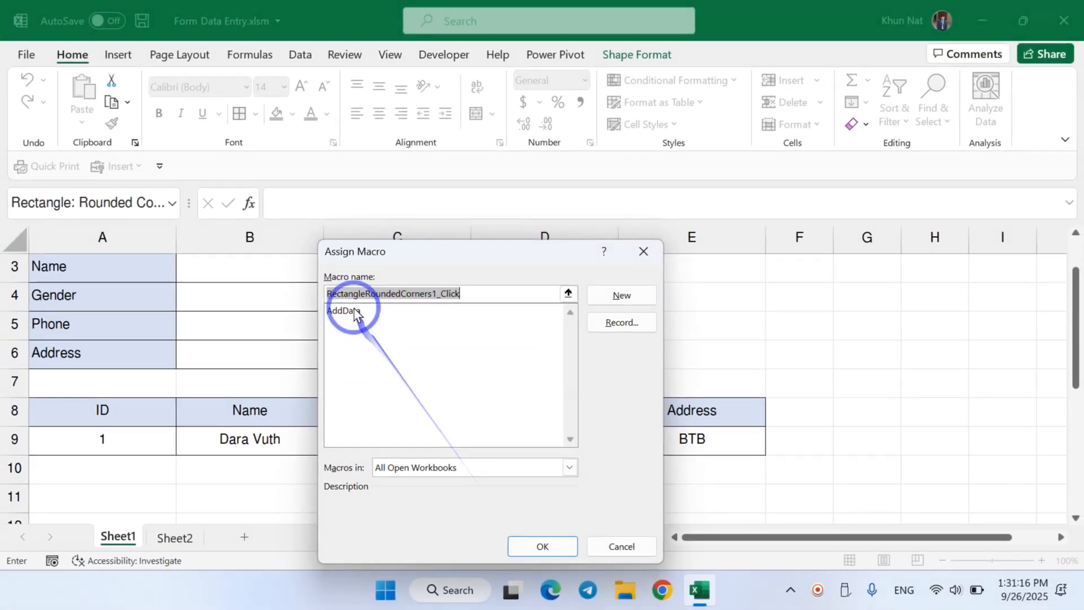
click(350, 302)
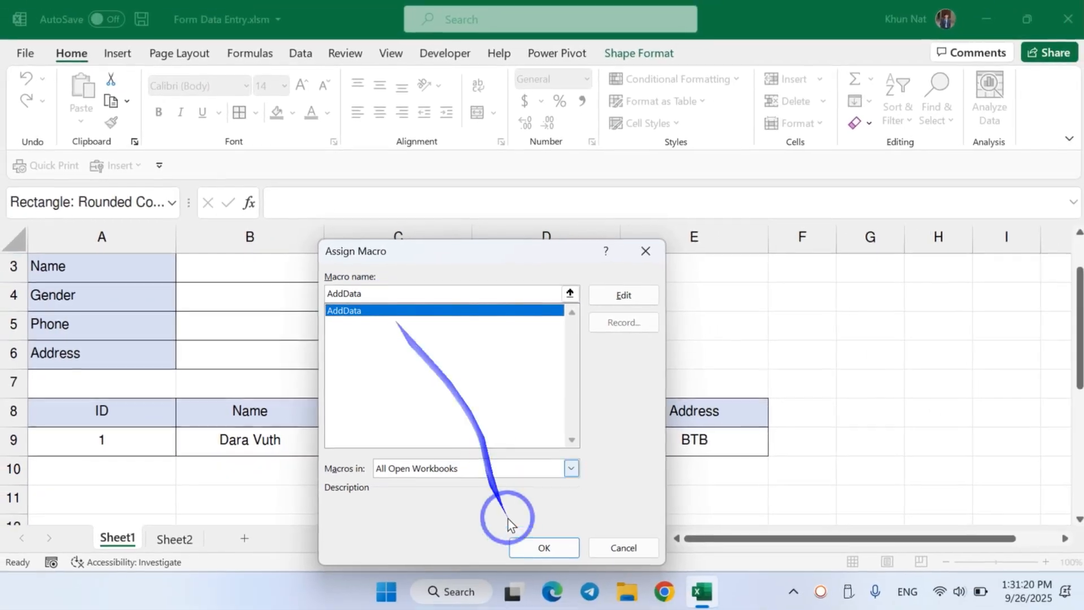
click(520, 546)
click(537, 346)
Enter 2 as the ID in B2 and a second person's full name in B3
scroll(536, 347, up, 1)
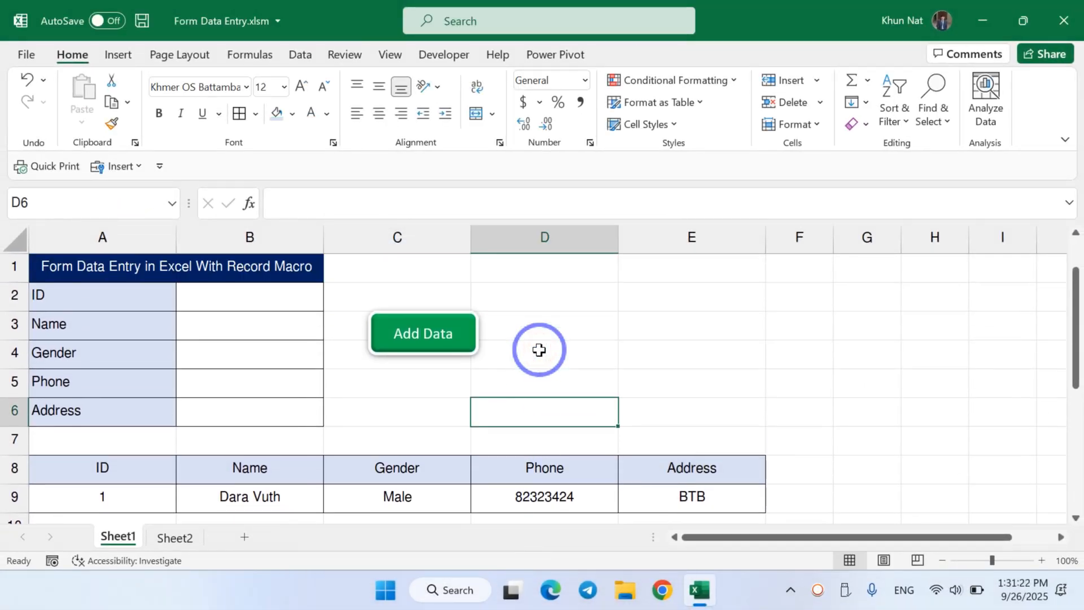
click(266, 301)
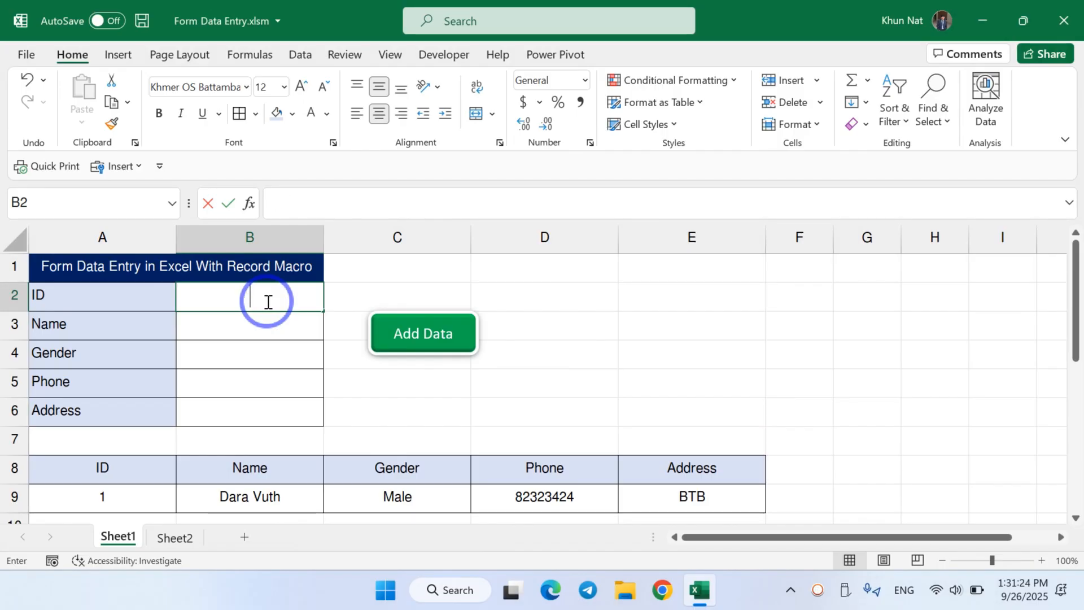
text(2)
key(Return)
text(d)
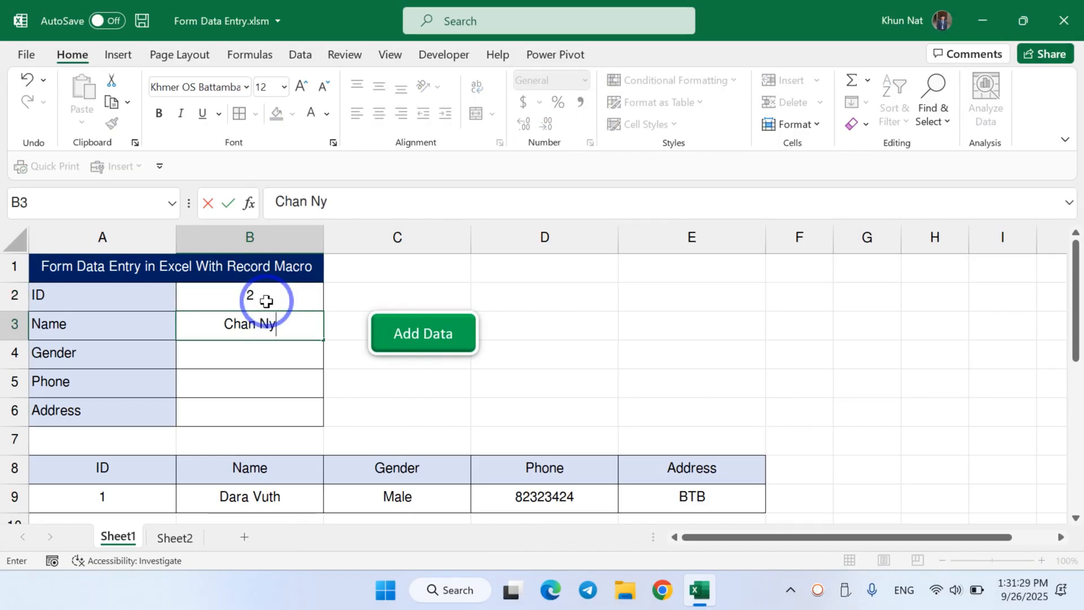
Complete the second record with gender Female in B4, a phone number in B5 and an address in B6
click(266, 361)
text(Fe)
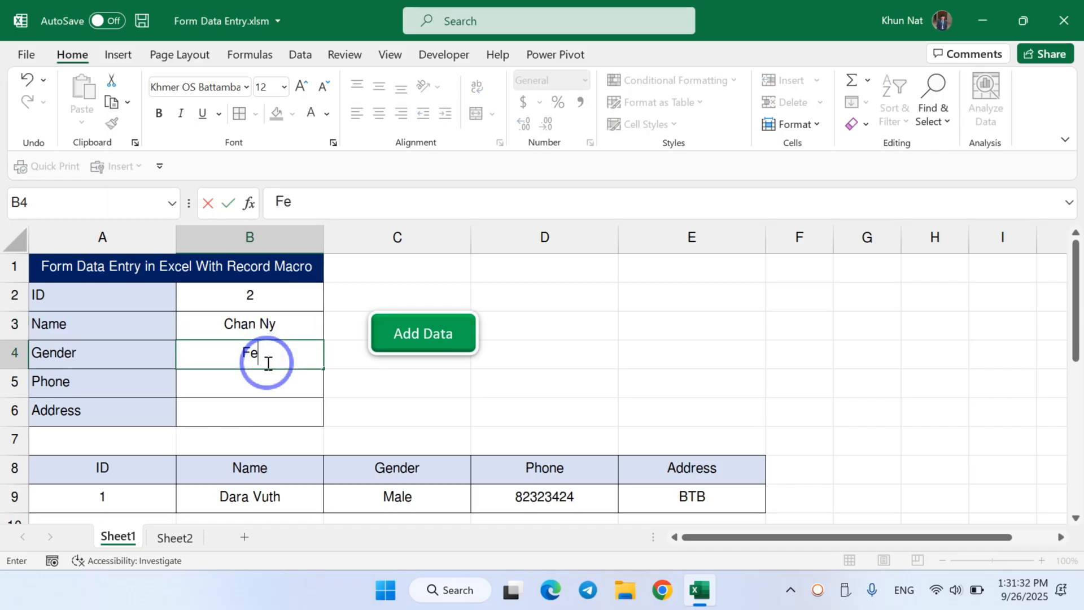
text(male)
key(Return)
text(9)
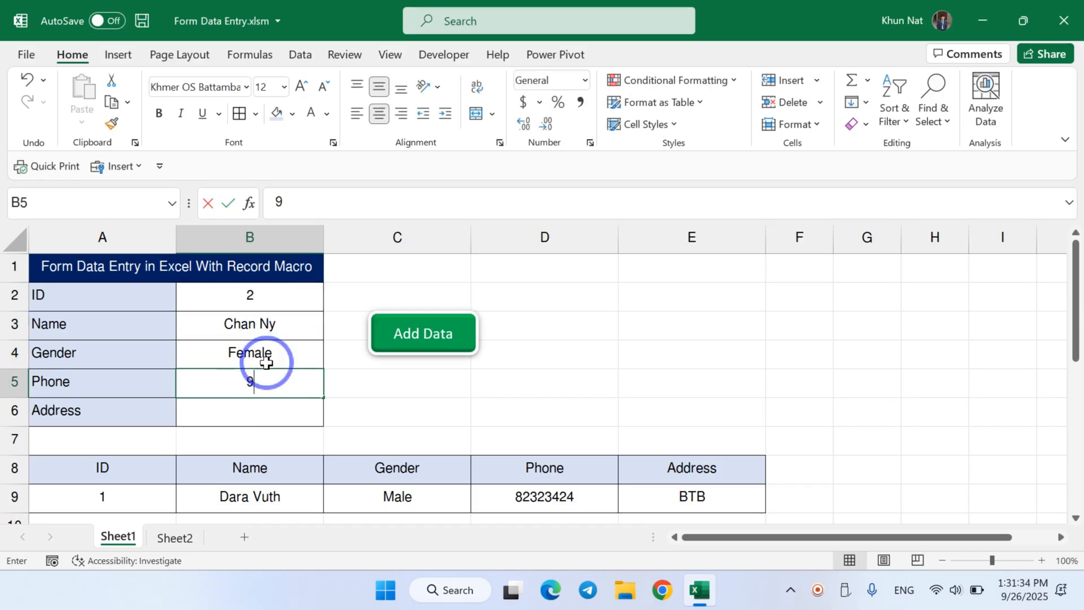
text(234234)
key(Return)
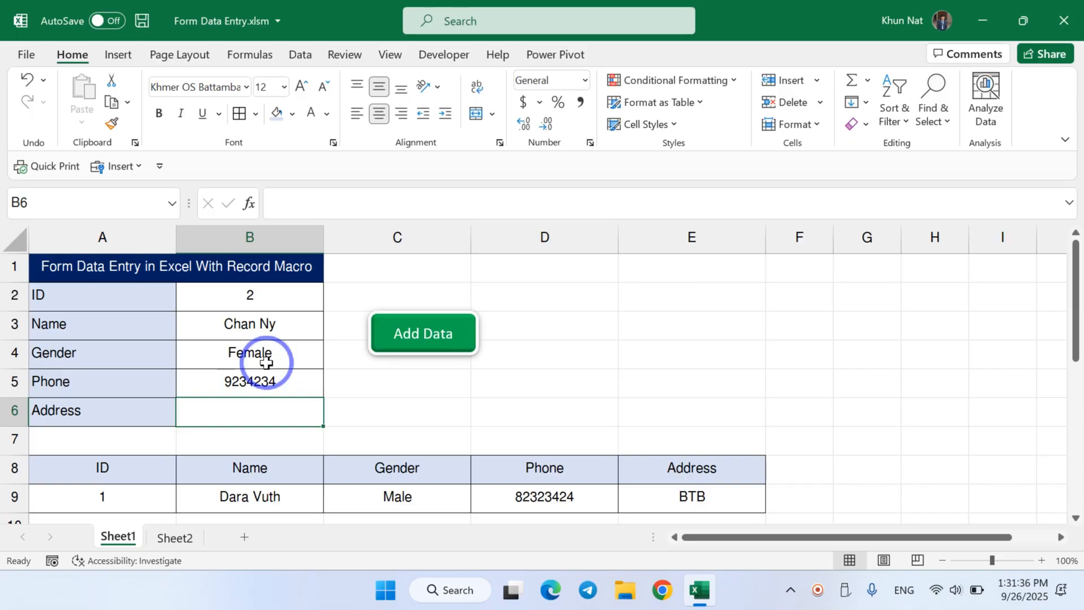
text(PP)
Run the macro from the Add Data shape to transfer the second record and check the new table row 9
click(426, 335)
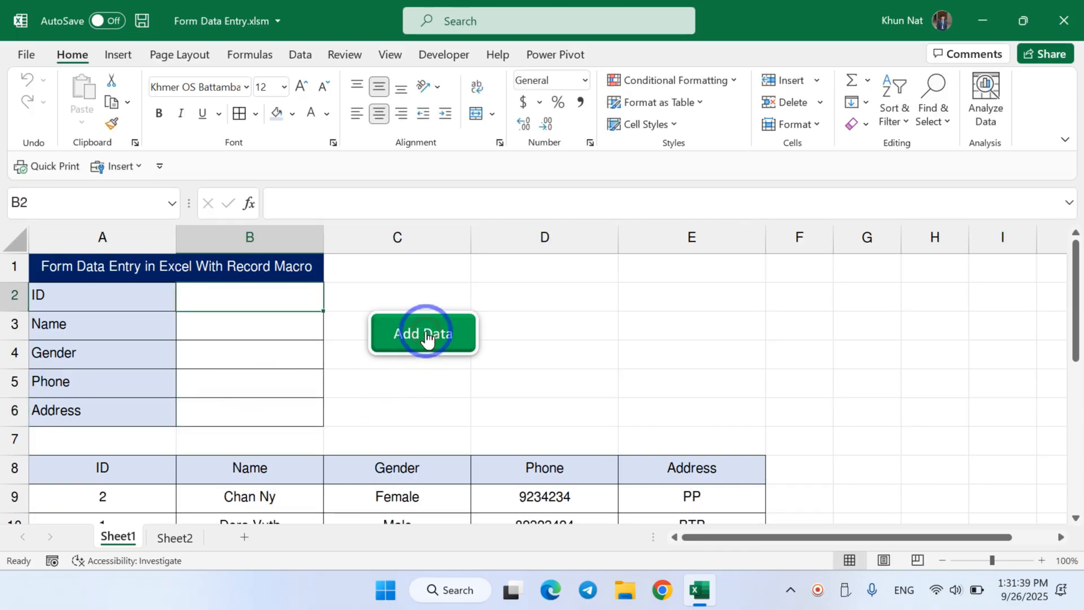
click(431, 399)
scroll(431, 400, down, 1)
drag(101, 436, 660, 438)
click(661, 439)
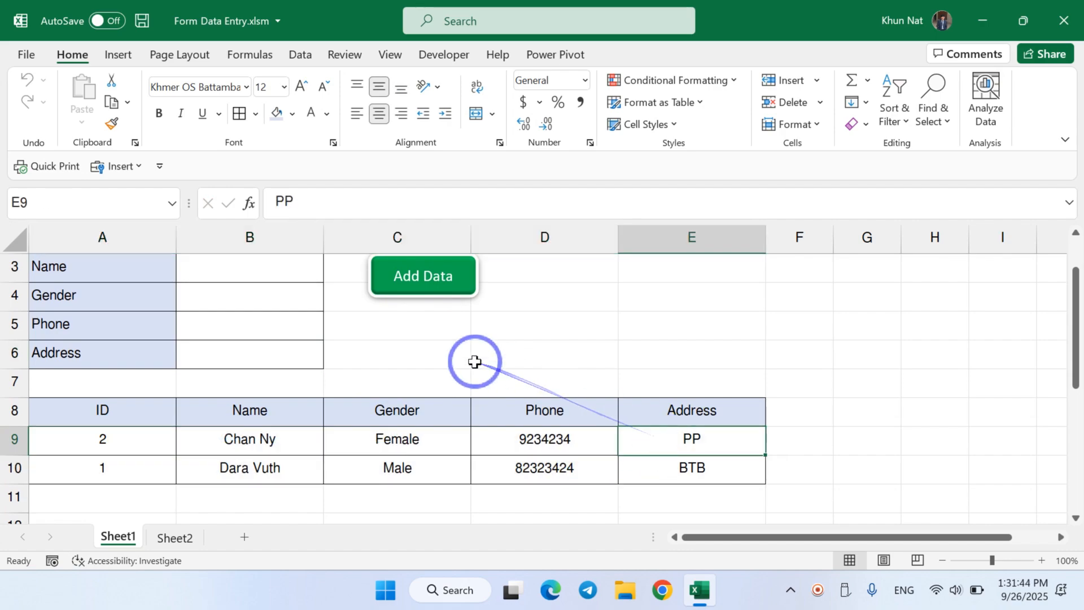
Enter 3 as the ID in B2 and a third person's full name in B3
scroll(474, 362, up, 1)
click(305, 303)
text(3)
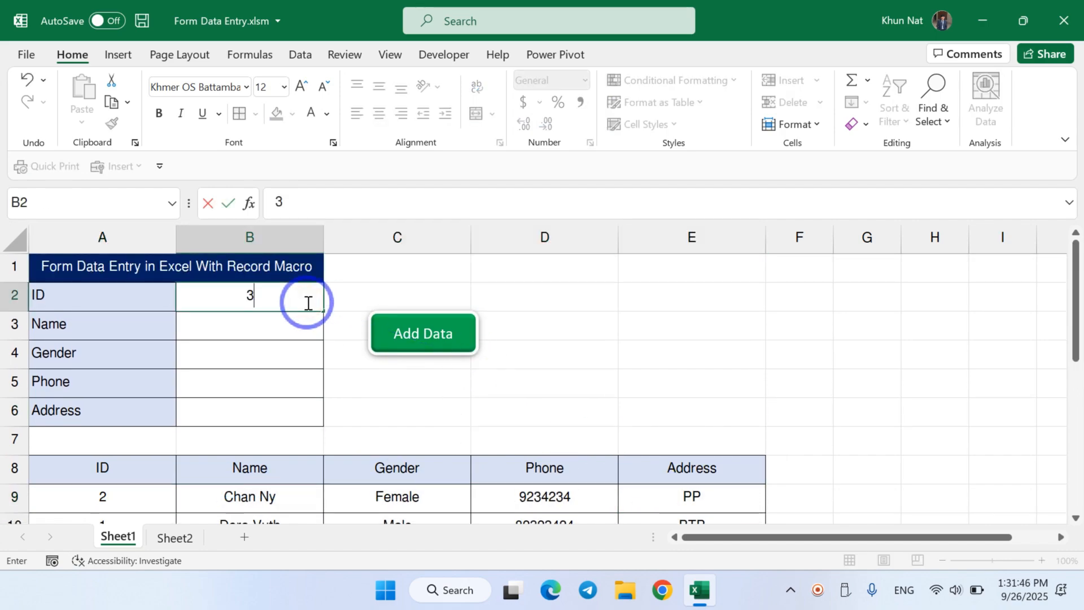
key(Return)
text(Bora)
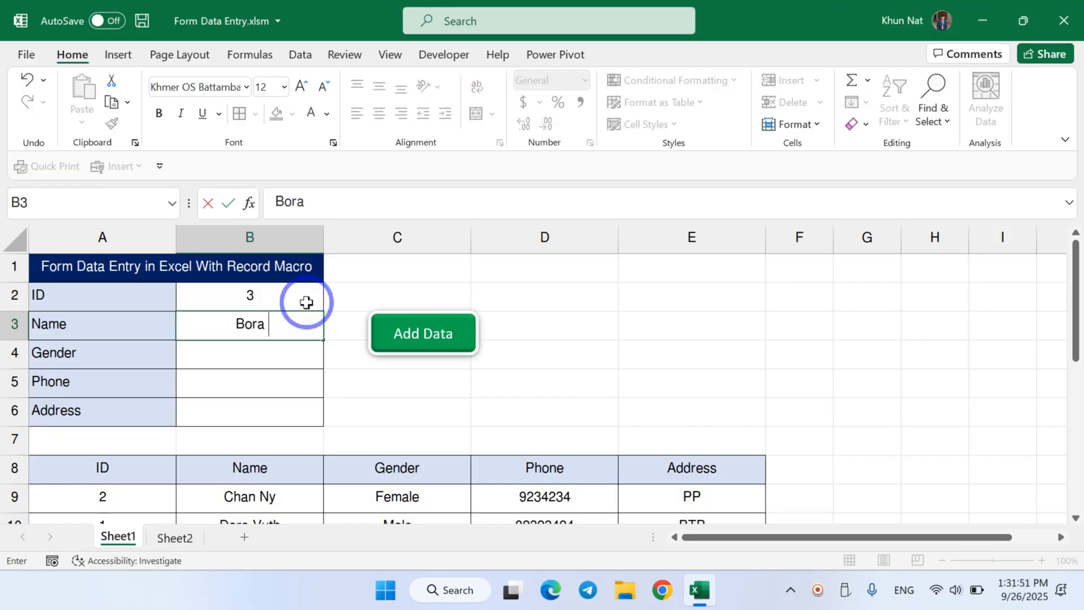
text( Dary)
key(Return)
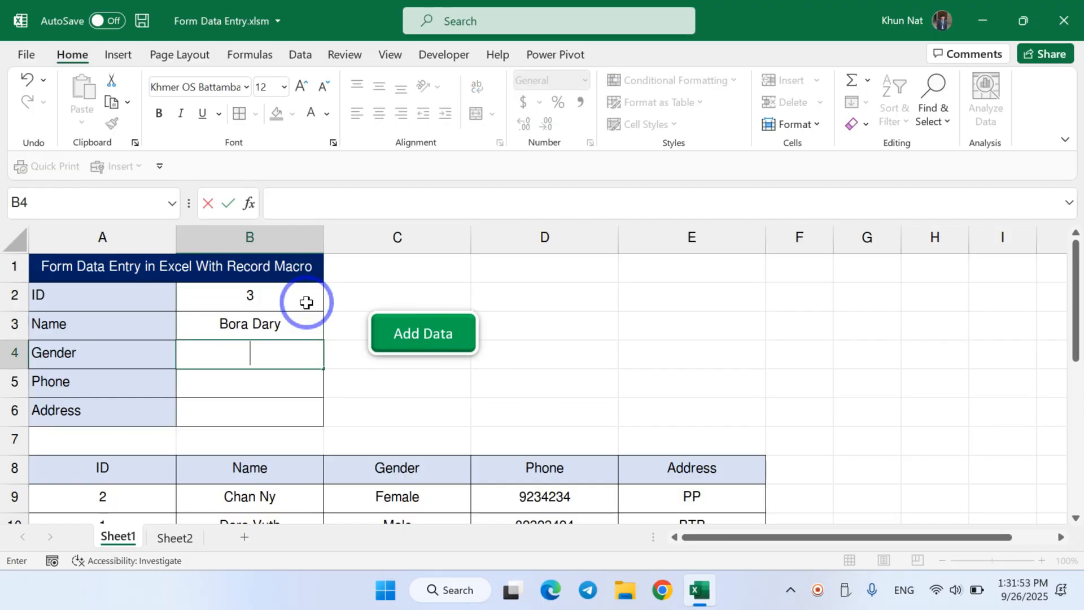
Complete the third record with gender Male in B4, a phone number in B5 and an address in B6
text(Male)
key(Return)
text(s)
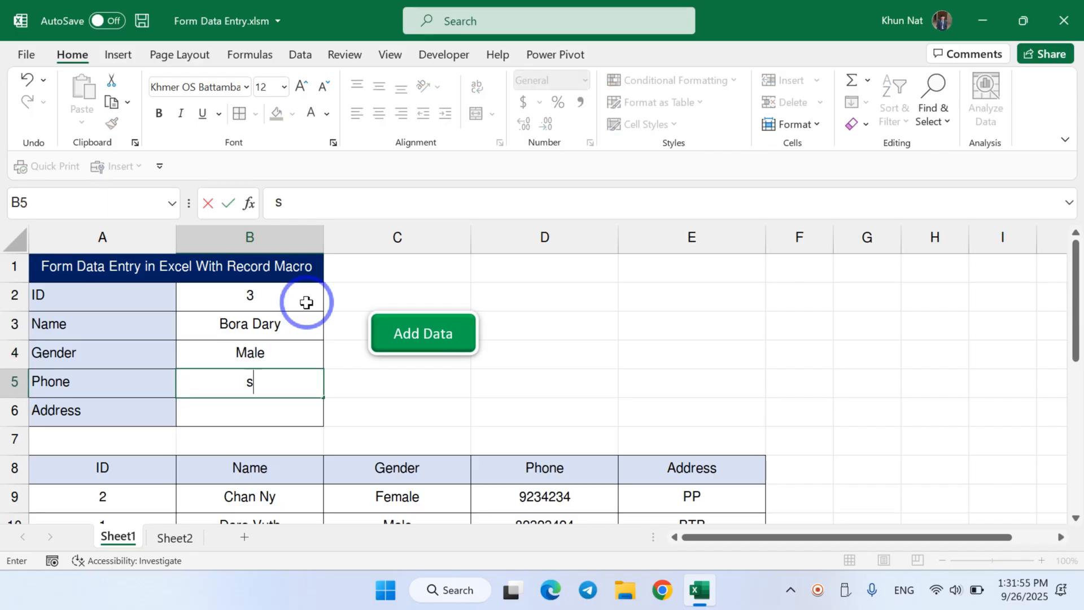
text(234234)
key(Return)
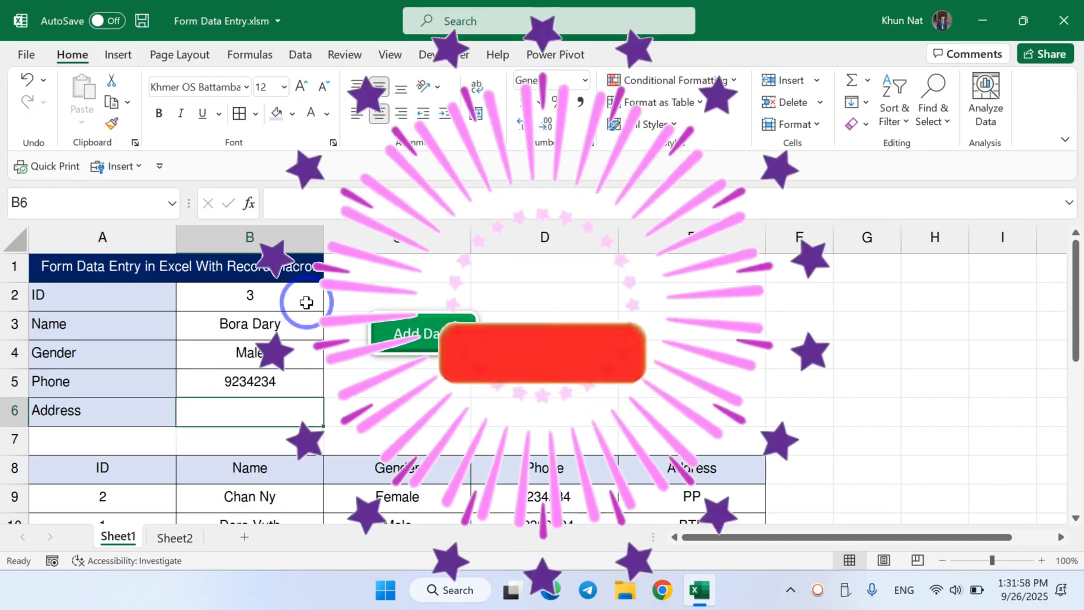
text(BTB)
click(395, 411)
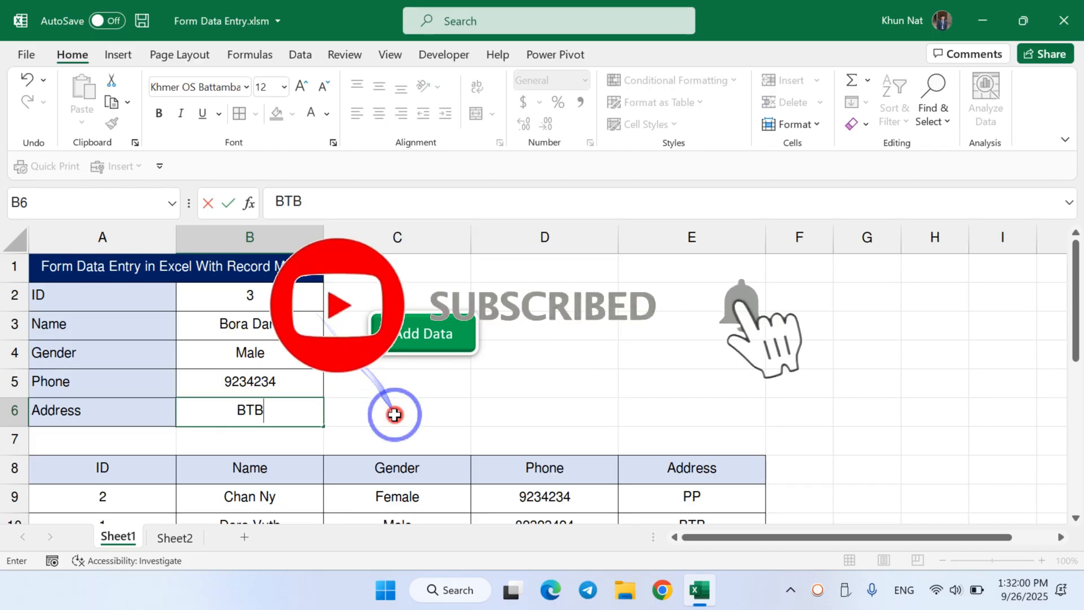
Transfer the third record with the Add Data shape and check the new entry in table row 9
click(412, 339)
scroll(376, 411, down, 1)
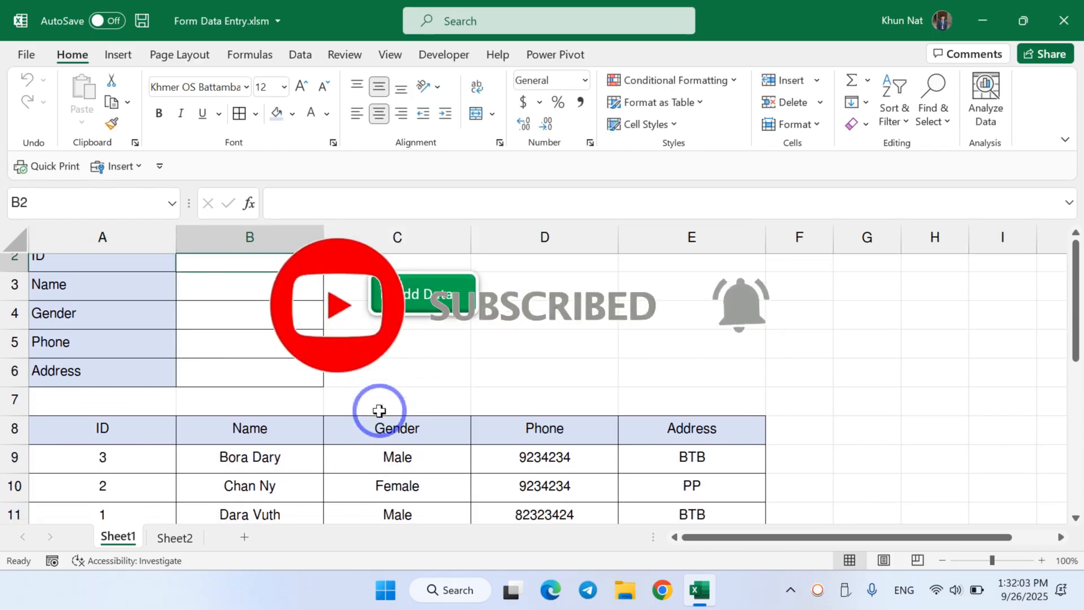
drag(96, 469, 602, 470)
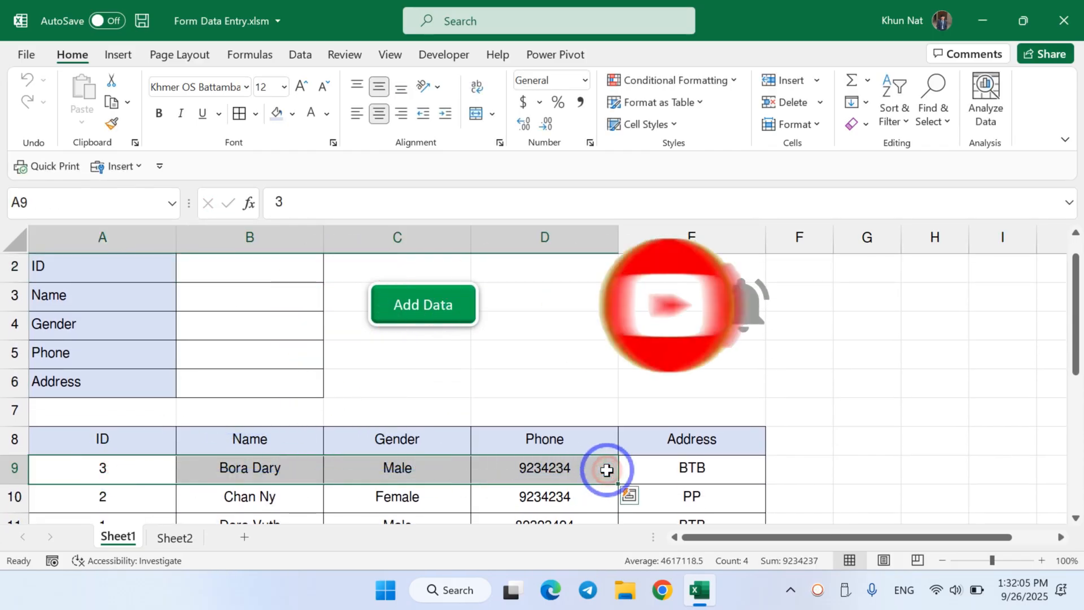
scroll(592, 452, down, 1)
click(588, 412)
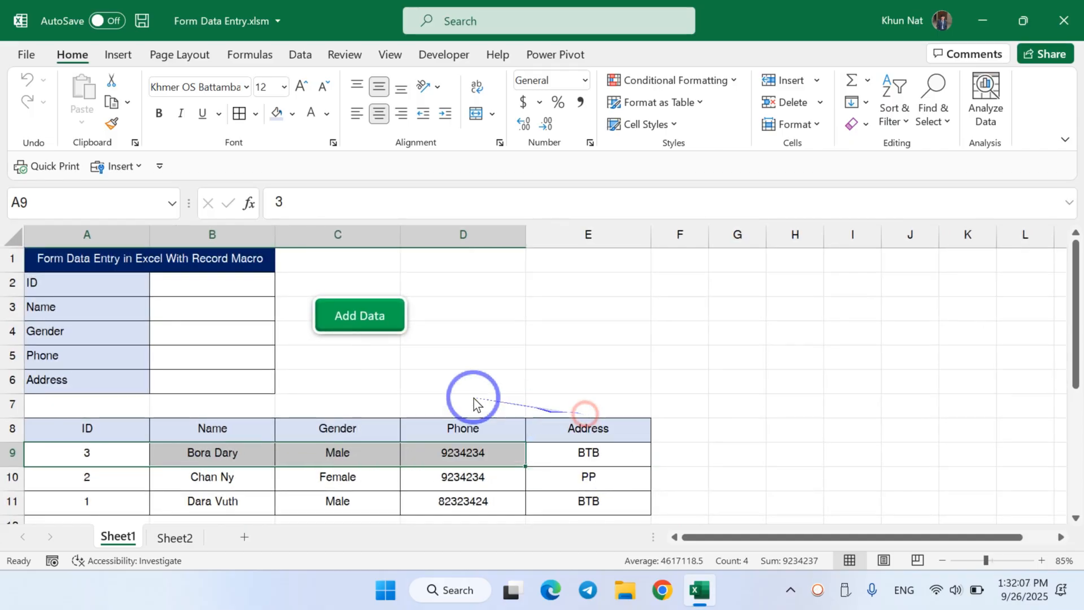
click(739, 271)
Enter 4 as the ID in B2 and a fourth person's full name in B3
click(232, 290)
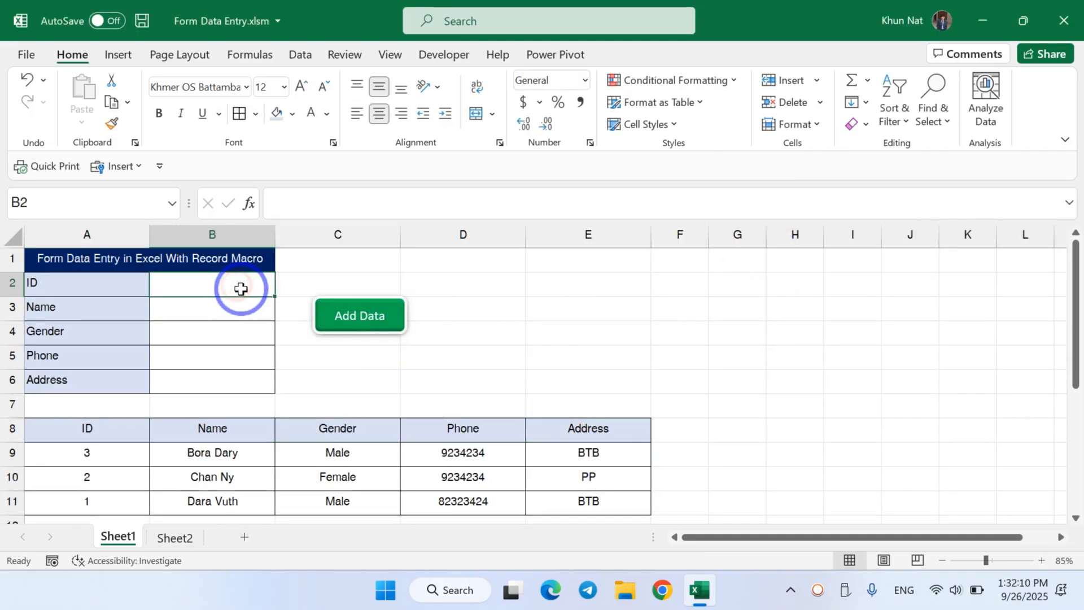
text(s)
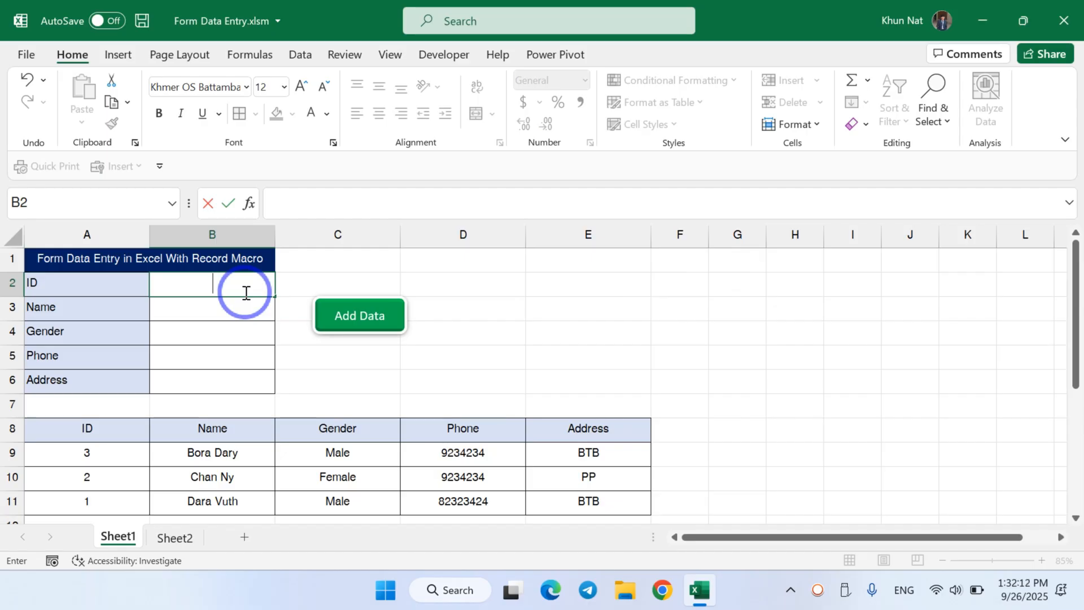
text(4)
key(Return)
text(s)
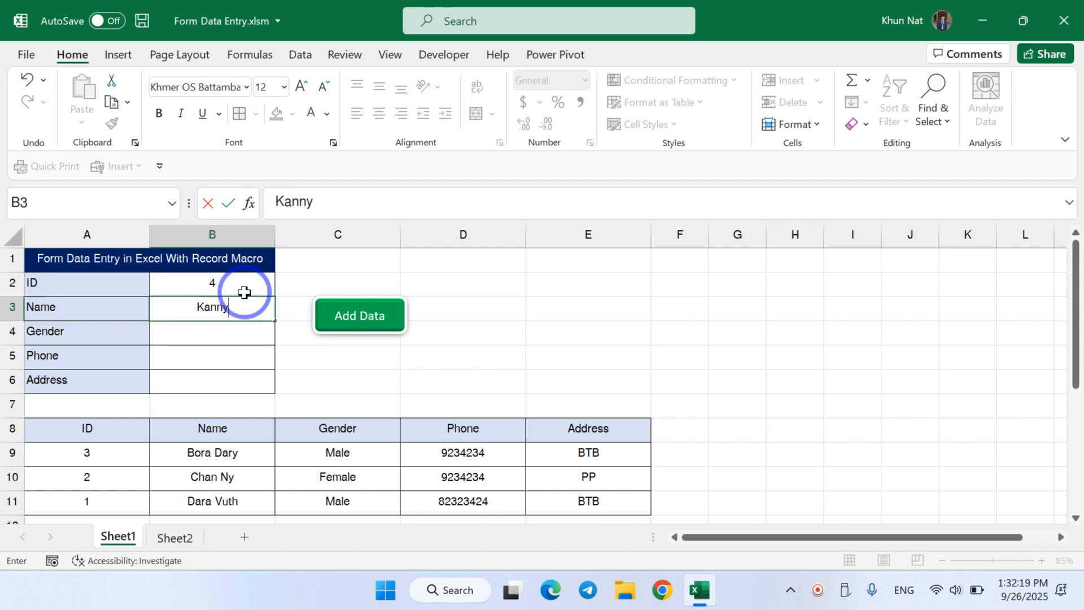
key(Return)
Complete the fourth record with gender Female in B4, a phone number in B5 and an address in B6
text(s)
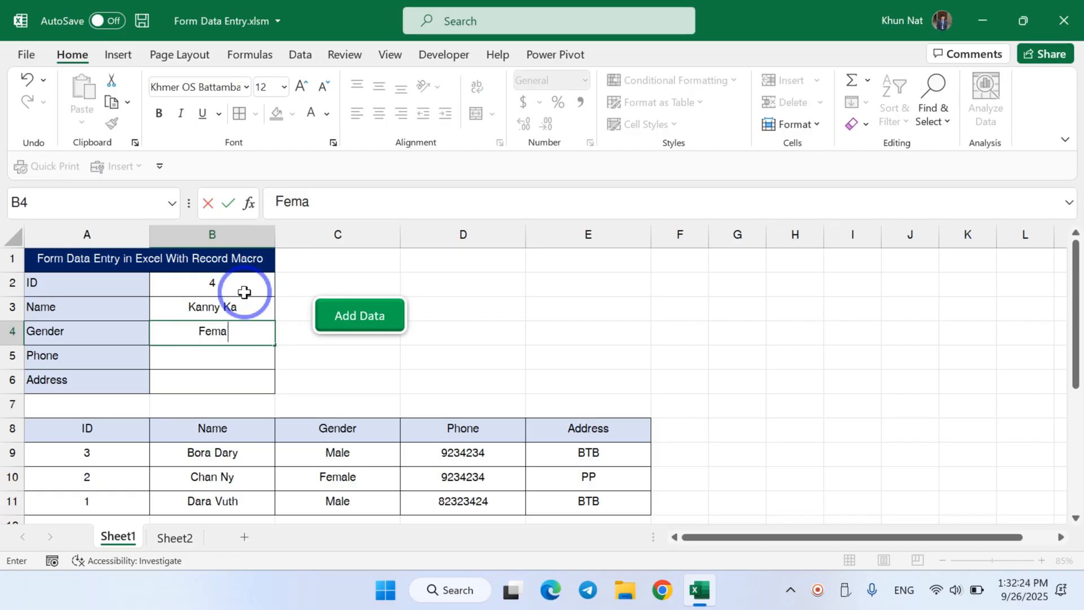
text(le)
key(Return)
text(23423)
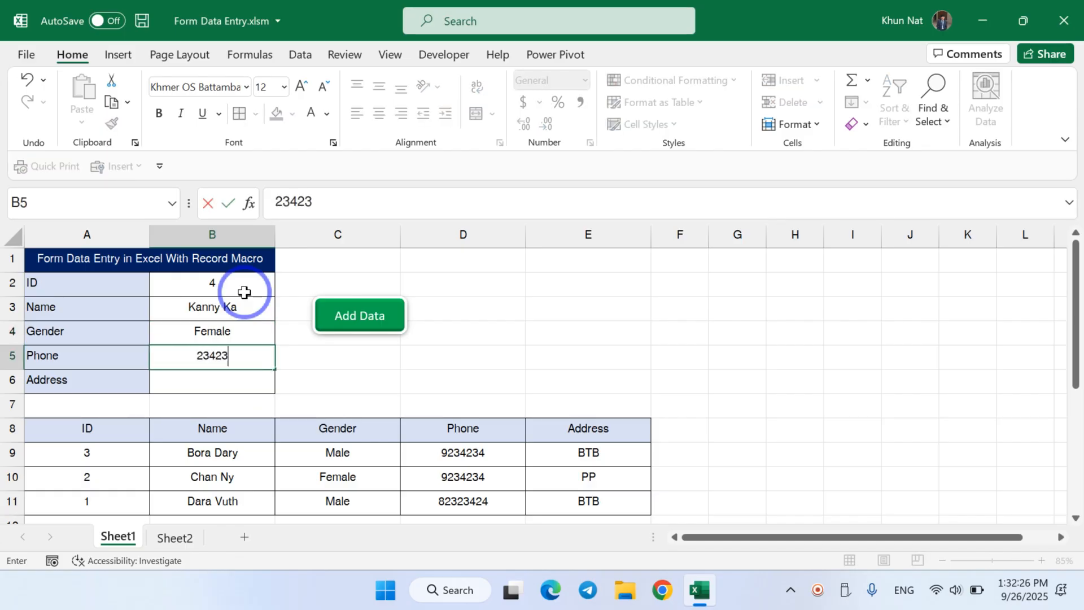
key(Return)
text(s)
key(BackSpace)
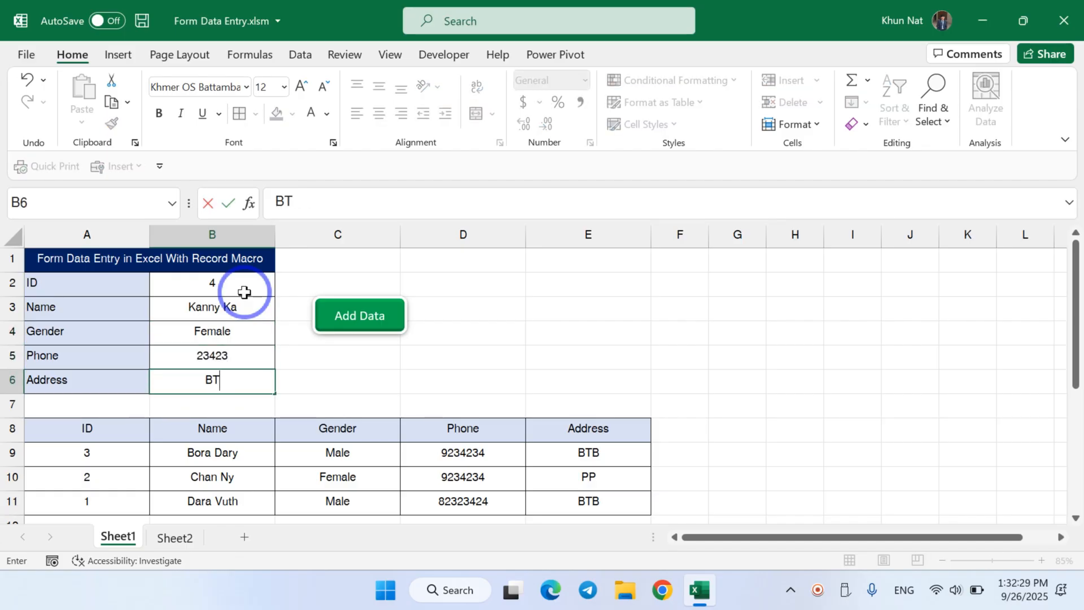
text(BTB)
Transfer the fourth record with the Add Data shape and check its entry in table row 9
click(360, 311)
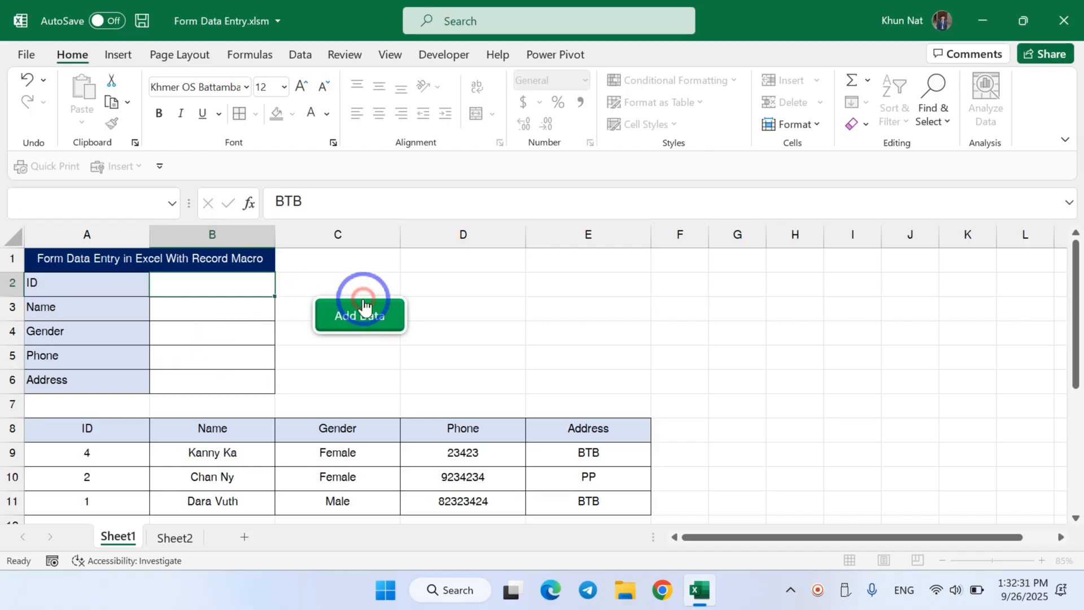
click(395, 375)
drag(146, 455, 587, 455)
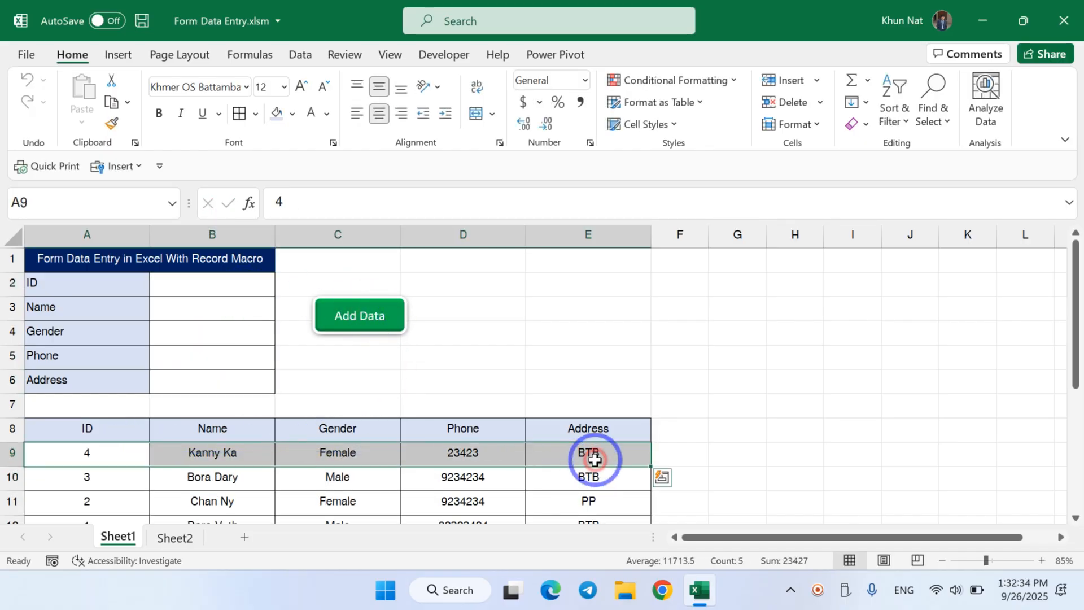
click(588, 455)
click(323, 362)
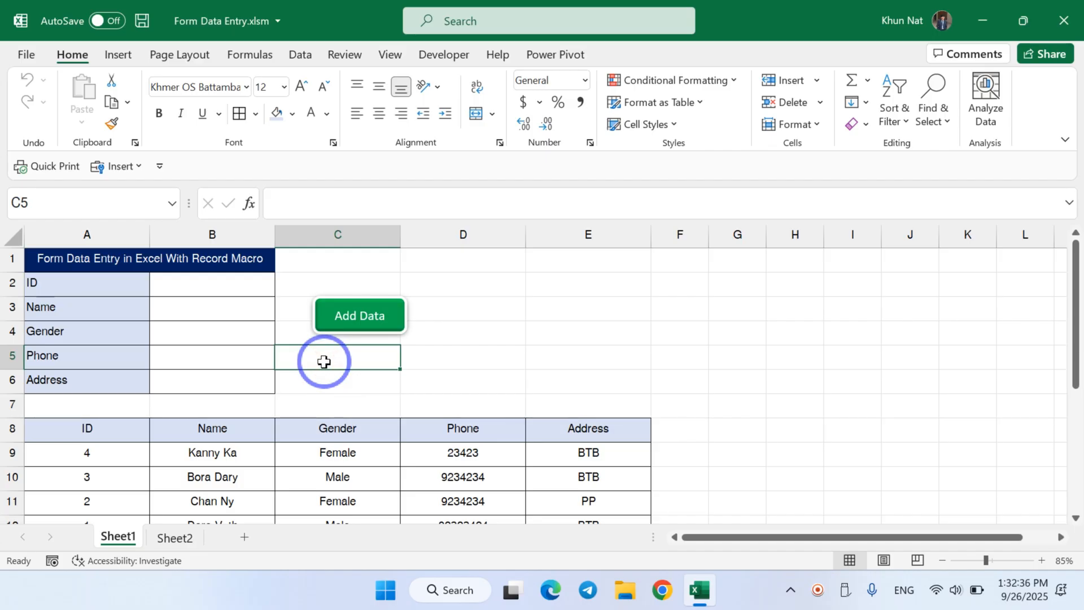
ctrl+scroll(306, 362, up, 1)
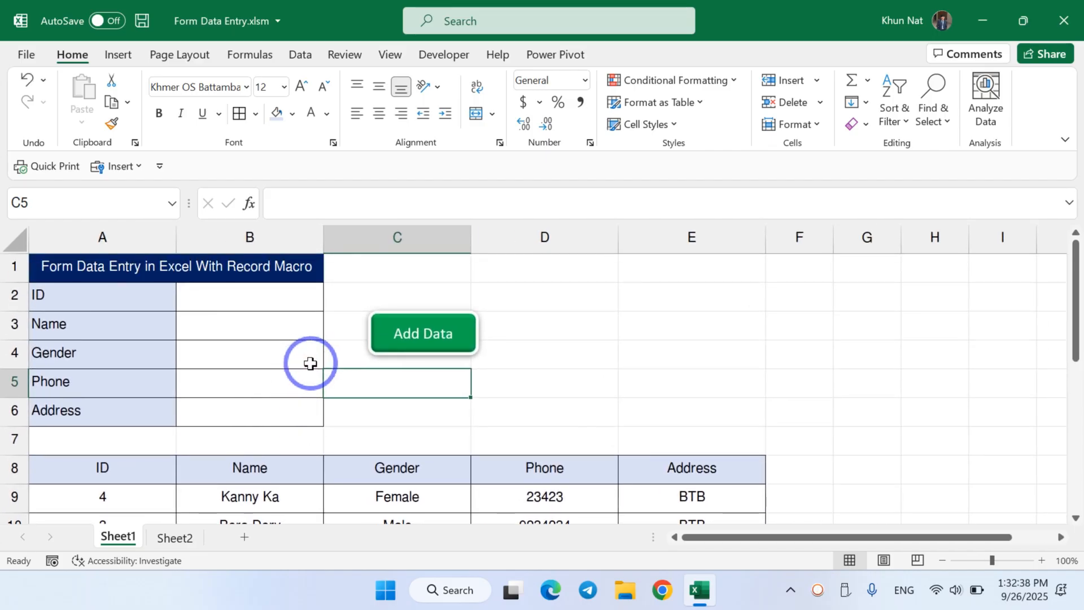